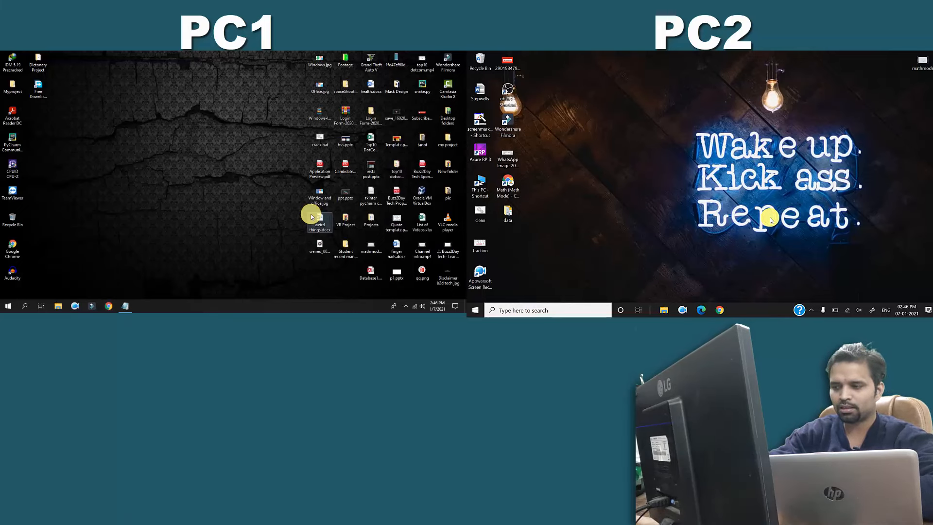
Check which Wi-Fi network PC1 and PC2 are each connected to
{"action": "left_click", "coordinate": [414, 305]}
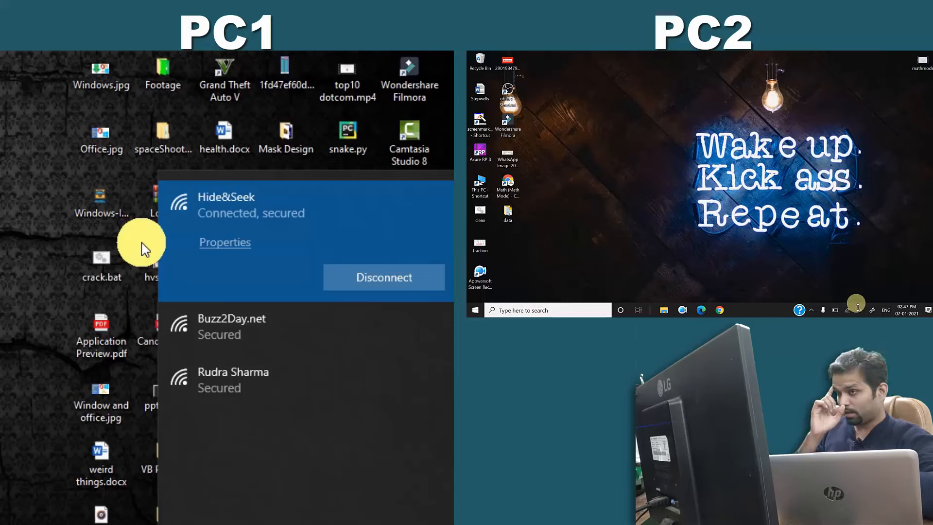
{"action": "left_click", "coordinate": [849, 311]}
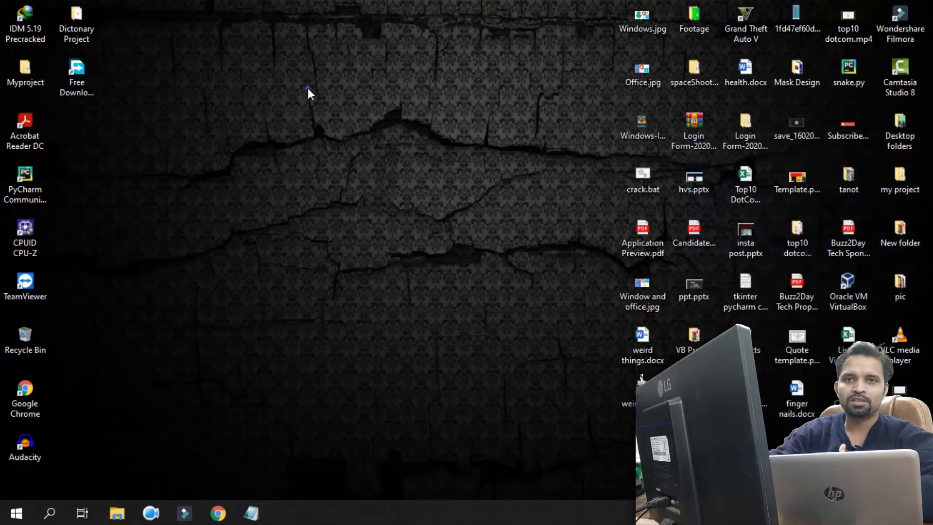
Open the advanced sharing settings on PC1 from Control Panel's Network and Sharing Center
{"action": "right_click", "coordinate": [308, 89]}
{"action": "left_click", "coordinate": [335, 131]}
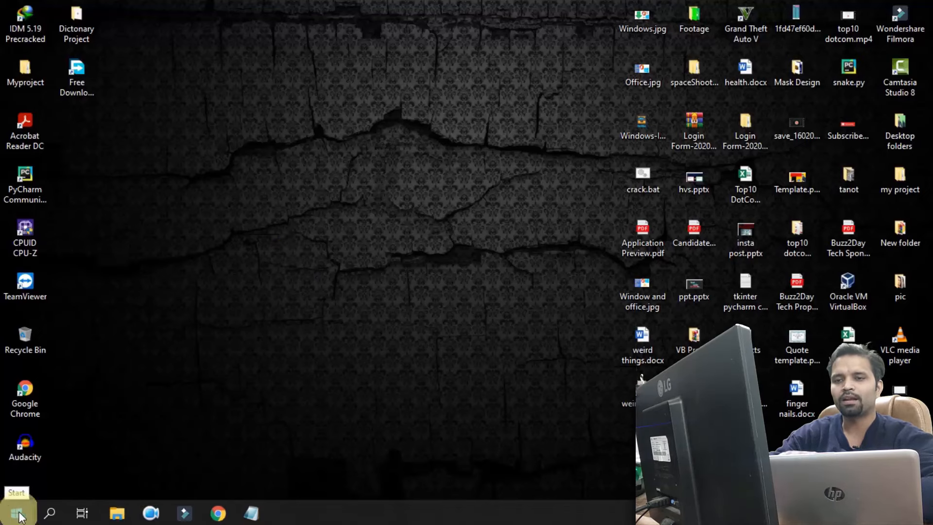
{"action": "left_click", "coordinate": [50, 511]}
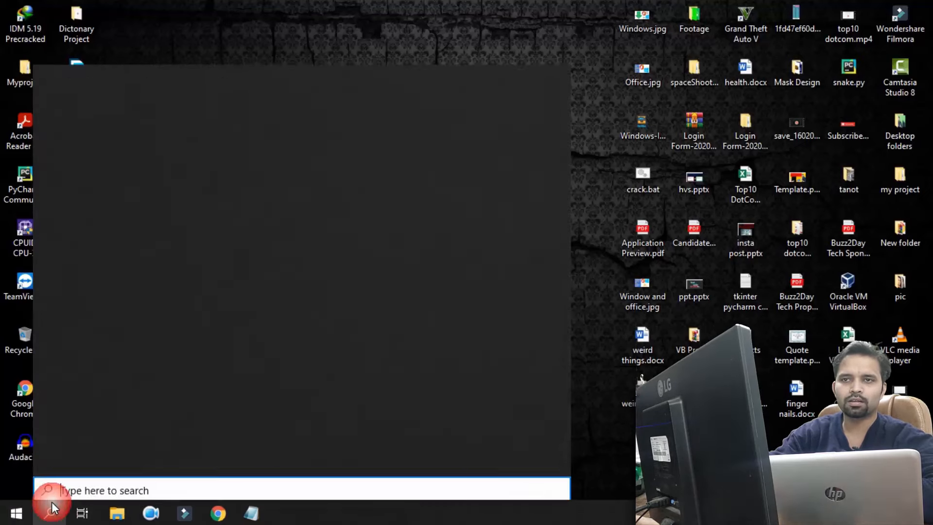
{"action": "left_click", "coordinate": [110, 254]}
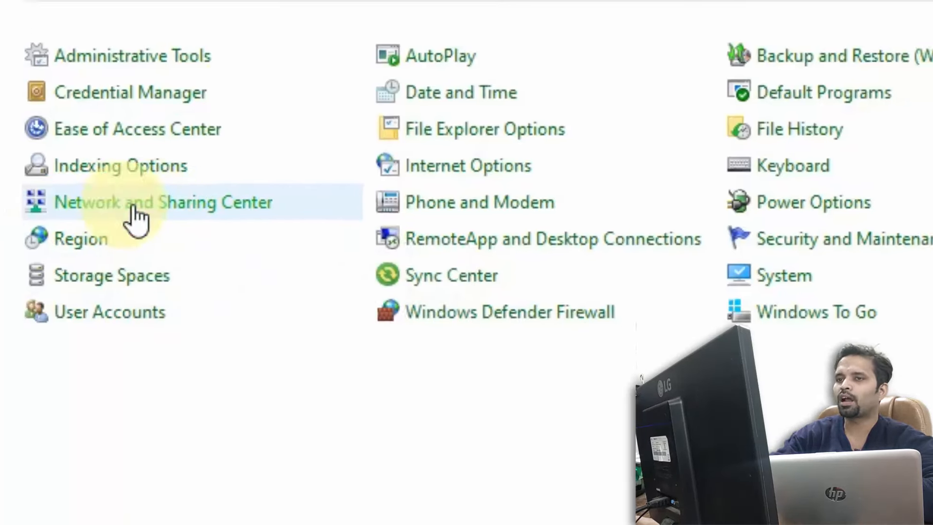
{"action": "left_click", "coordinate": [133, 208]}
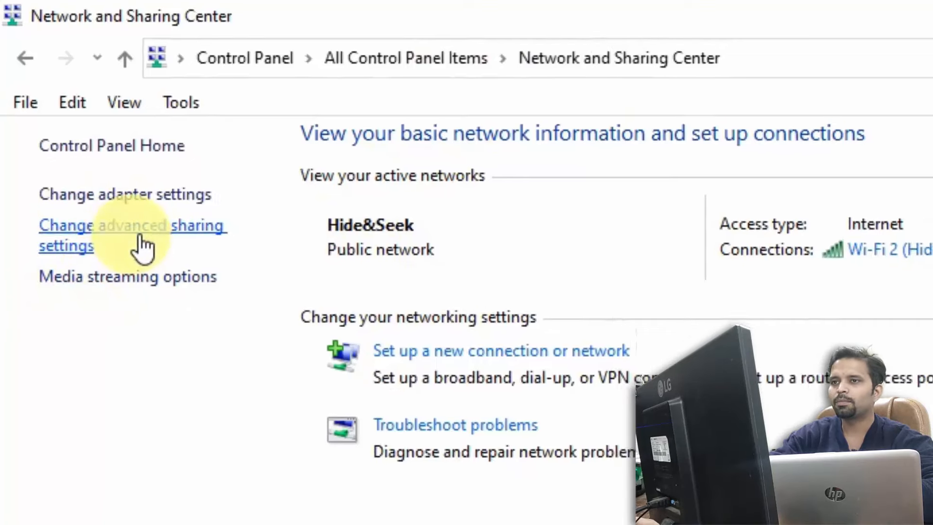
{"action": "left_click", "coordinate": [141, 246]}
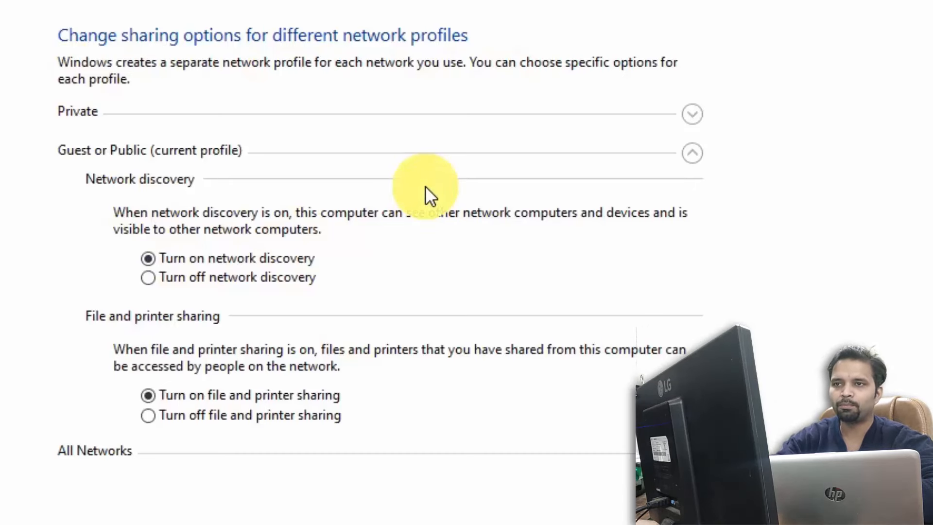
Make sure network discovery is turned on for the Private network profile, including automatic setup of network connected devices
{"action": "left_click", "coordinate": [693, 114]}
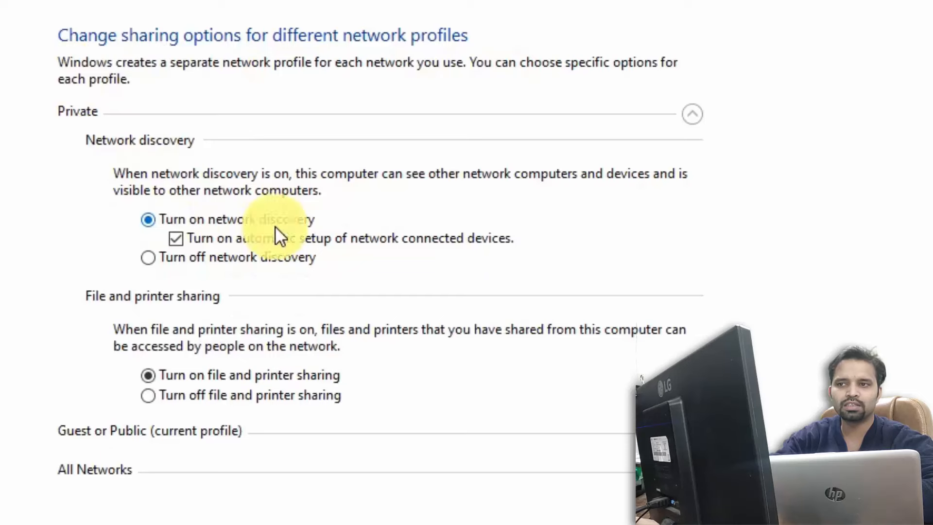
{"action": "left_click", "coordinate": [149, 257]}
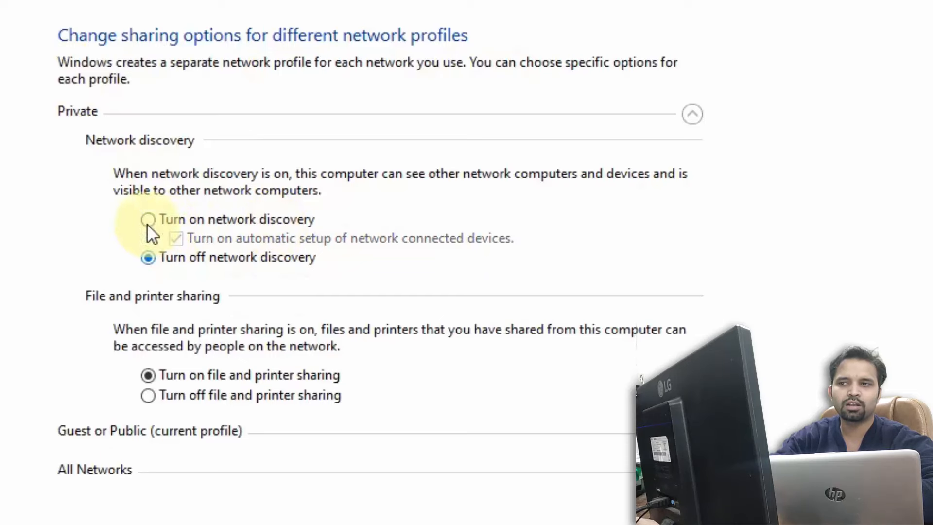
{"action": "left_click", "coordinate": [149, 218]}
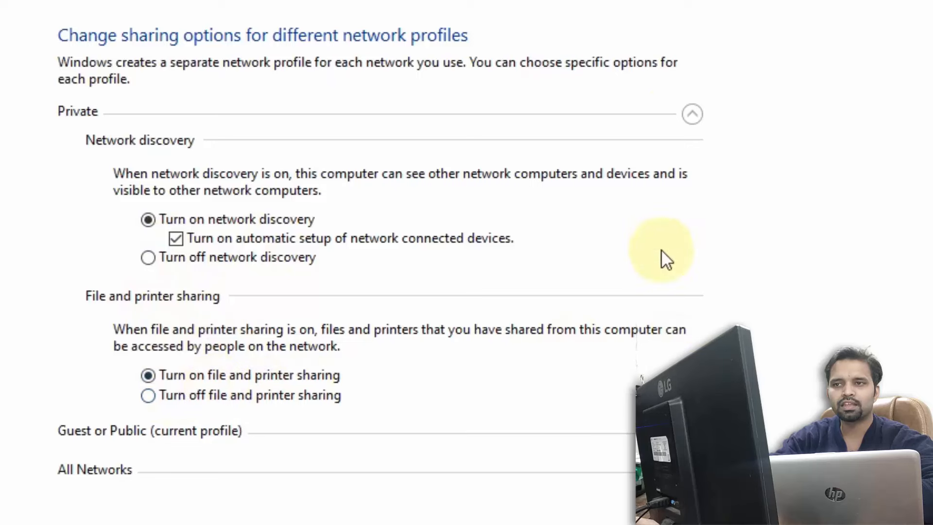
{"action": "left_click", "coordinate": [692, 115]}
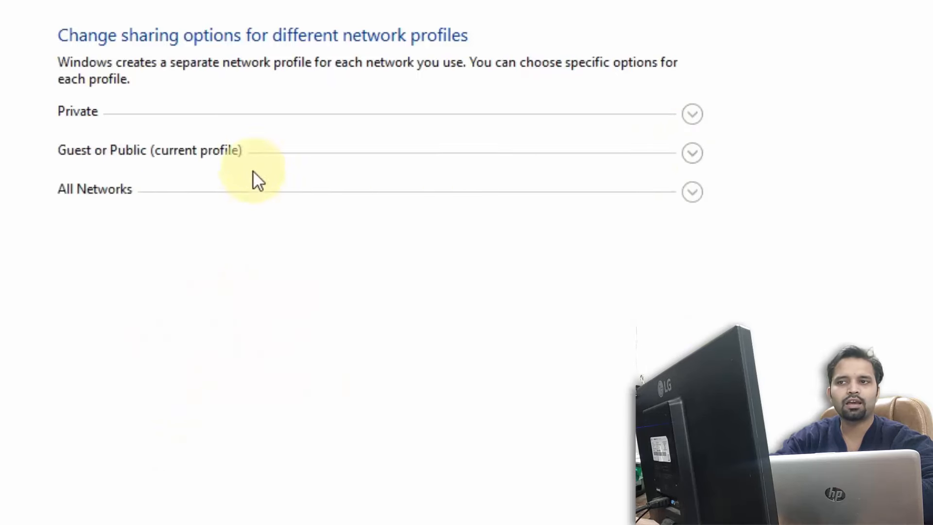
Review the sharing options of the Guest or Public and All Networks profiles, including password protected sharing, and close the settings
{"action": "left_click", "coordinate": [693, 154]}
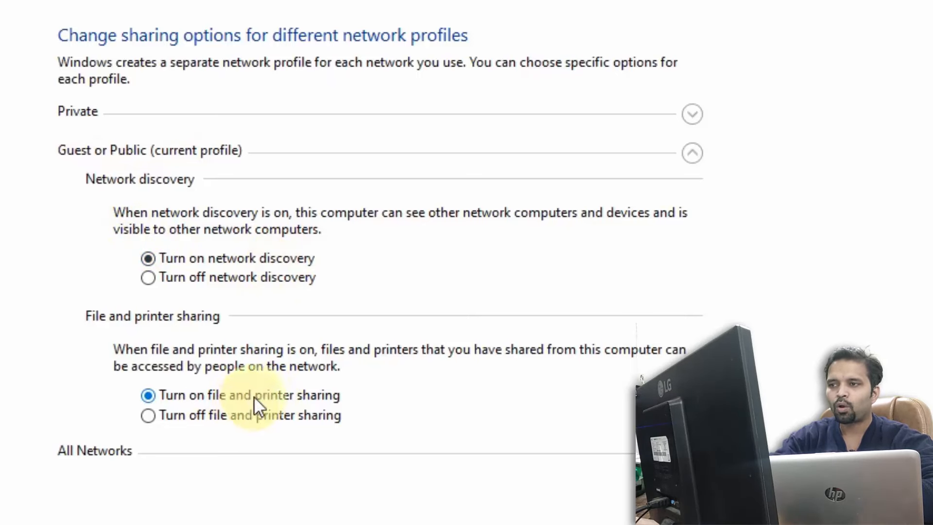
{"action": "left_click", "coordinate": [692, 153]}
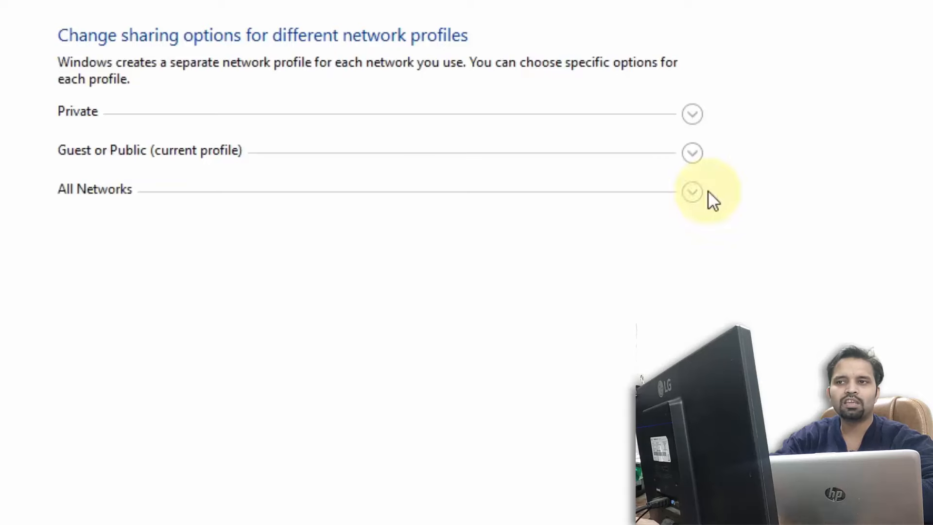
{"action": "left_click", "coordinate": [692, 192]}
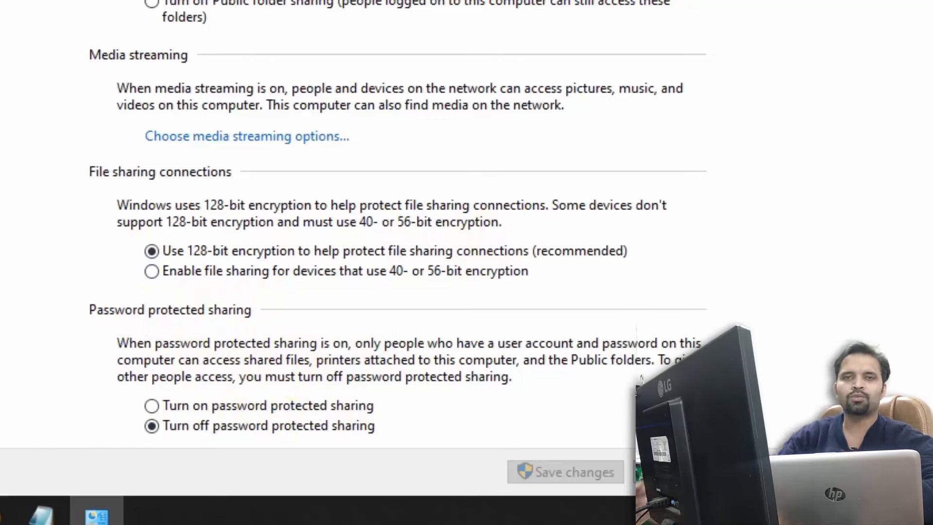
{"action": "scroll", "coordinate": [202, 381], "scroll_direction": "up", "scroll_amount": 2}
{"action": "scroll", "coordinate": [298, 5], "scroll_direction": "down", "scroll_amount": 2}
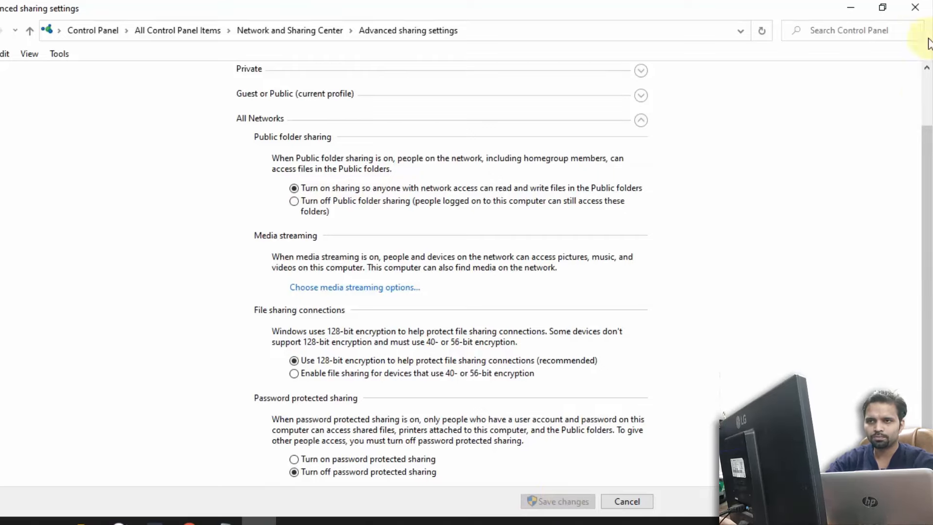
{"action": "left_click", "coordinate": [915, 7]}
{"action": "left_click", "coordinate": [241, 198]}
{"action": "right_click", "coordinate": [368, 77]}
{"action": "left_click", "coordinate": [386, 117]}
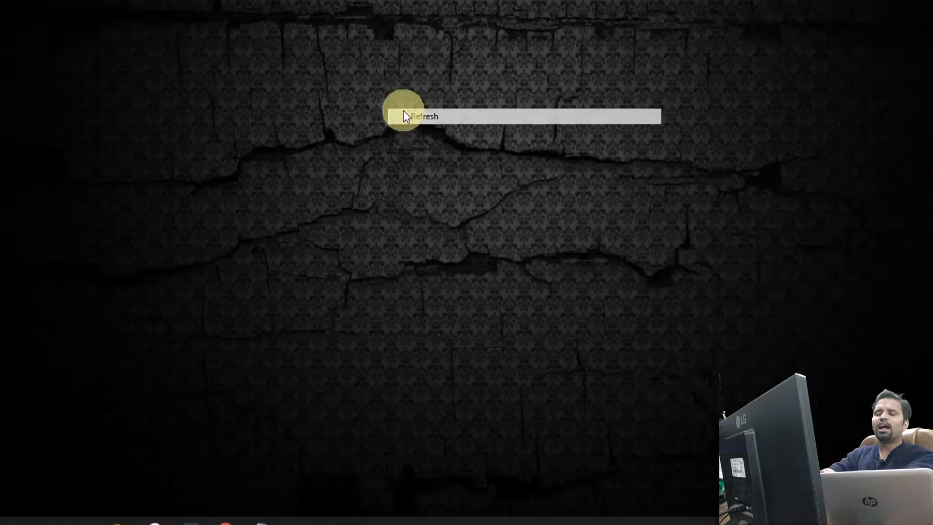
{"action": "right_click", "coordinate": [299, 80]}
{"action": "left_click", "coordinate": [361, 122]}
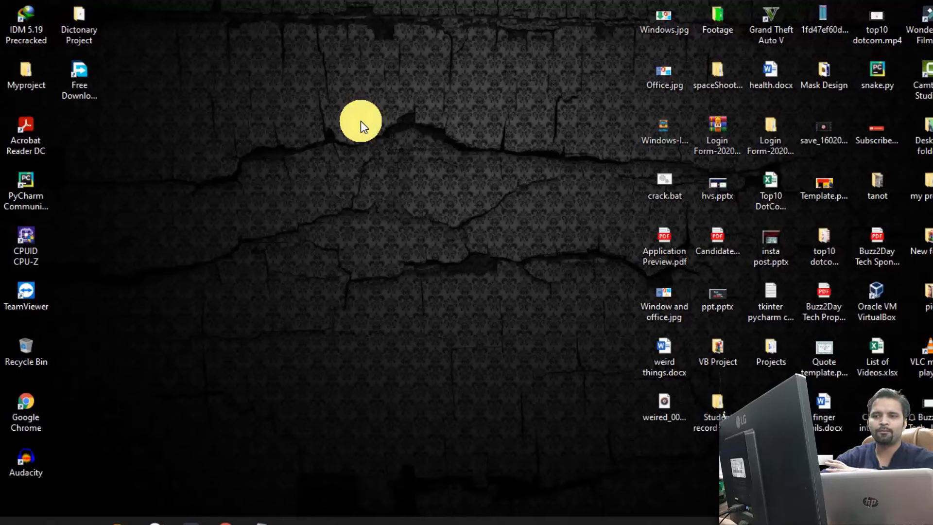
Create a new folder named "My Data Sharing" on the desktop
{"action": "right_click", "coordinate": [275, 138]}
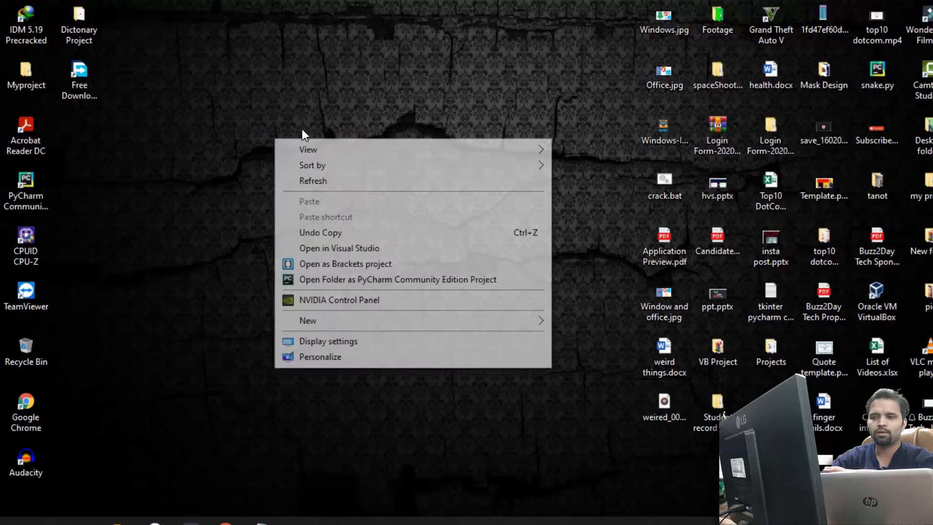
{"action": "mouse_move", "coordinate": [343, 320]}
{"action": "left_click", "coordinate": [622, 322]}
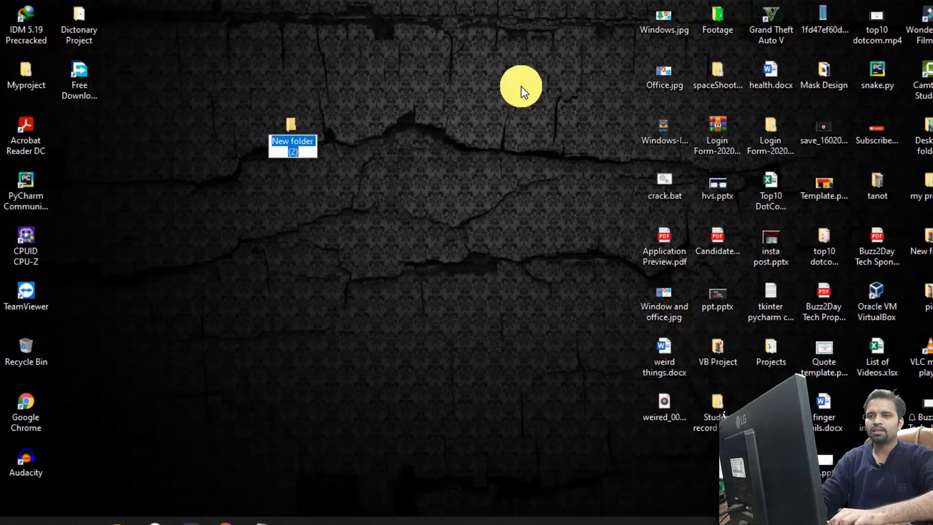
{"action": "type", "text": "My Data Sh"}
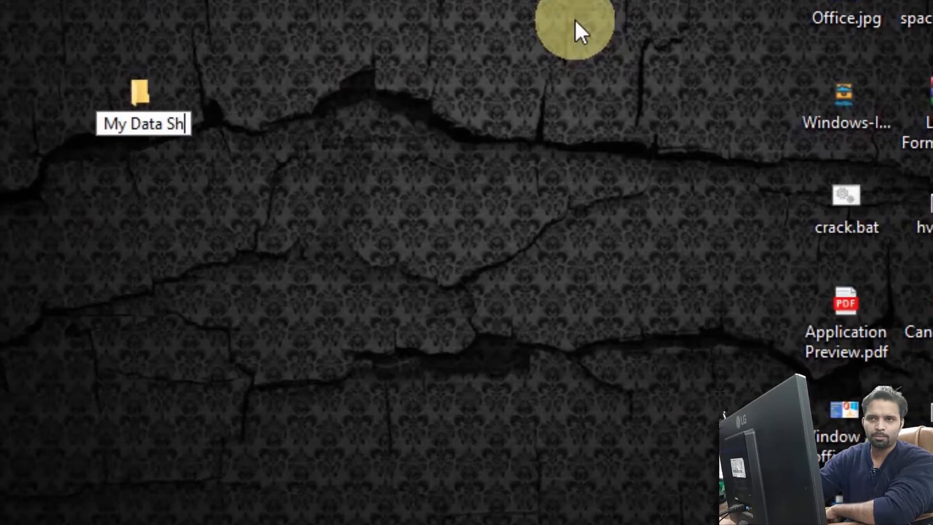
{"action": "type", "text": "aring"}
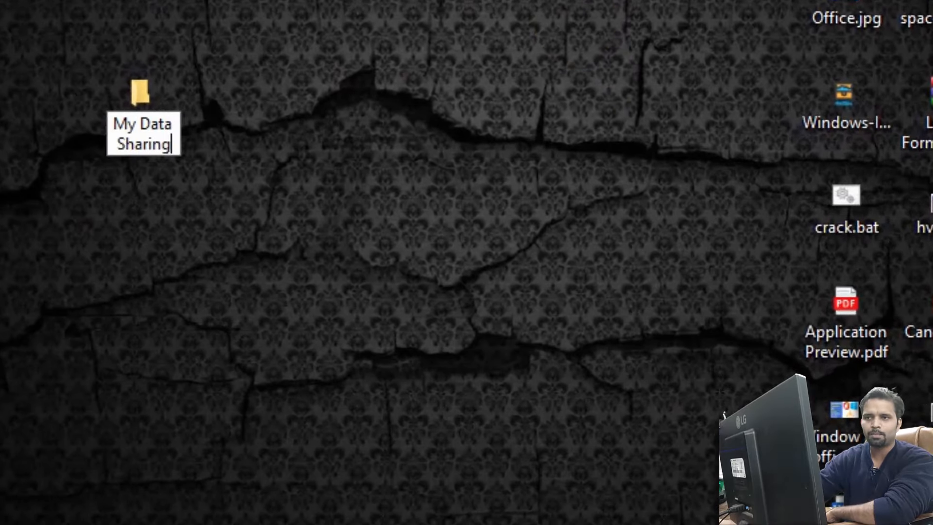
{"action": "key", "text": "Return"}
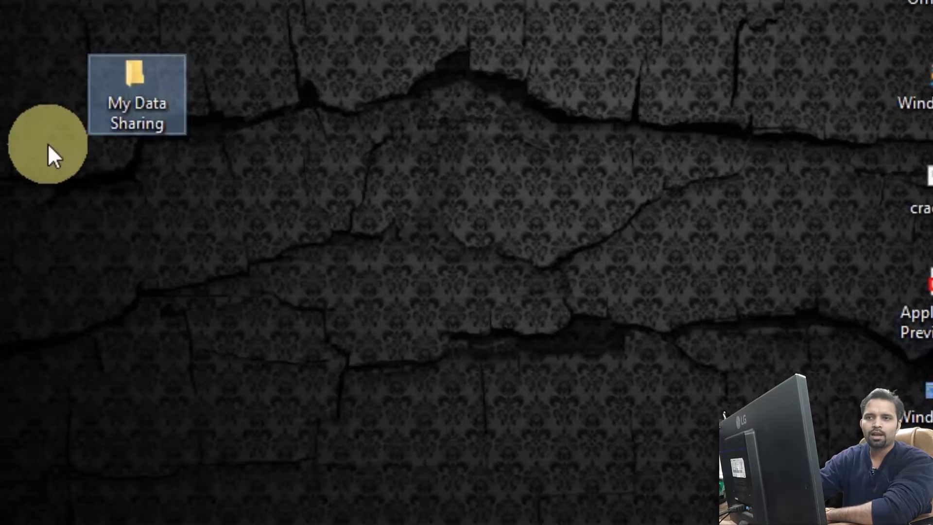
{"action": "left_click_drag", "start_coordinate": [291, 1], "coordinate": [125, 151]}
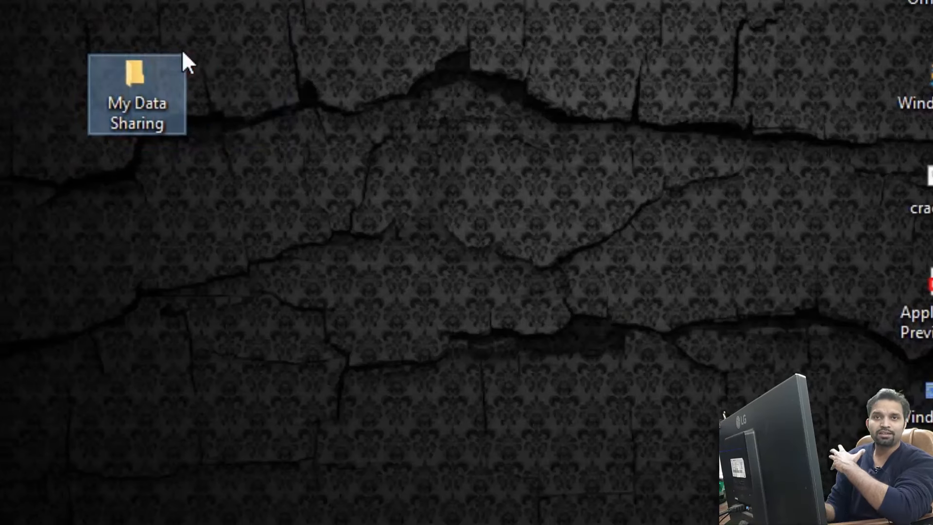
{"action": "left_click_drag", "start_coordinate": [254, 31], "coordinate": [88, 166]}
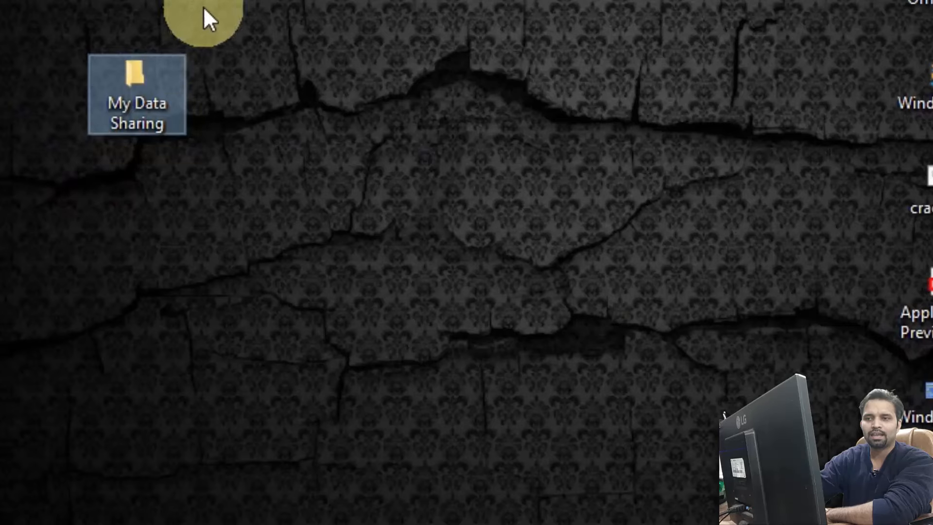
Start sharing the My Data Sharing folder with specific people and add Everyone to the share list
{"action": "right_click", "coordinate": [159, 77]}
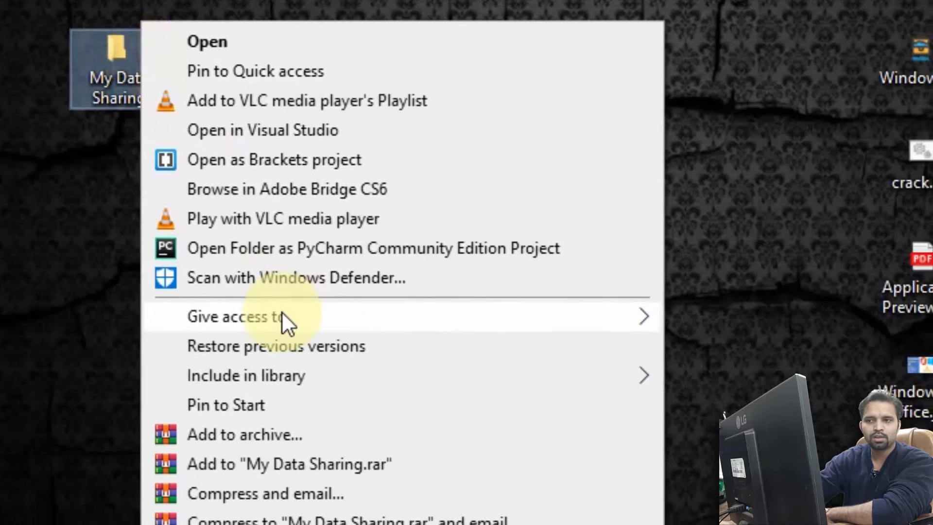
{"action": "mouse_move", "coordinate": [309, 335]}
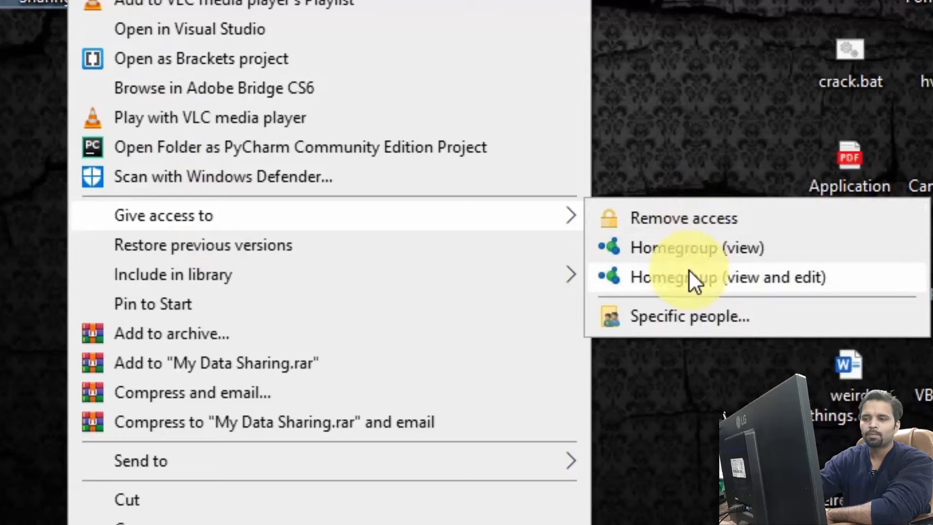
{"action": "left_click", "coordinate": [679, 317]}
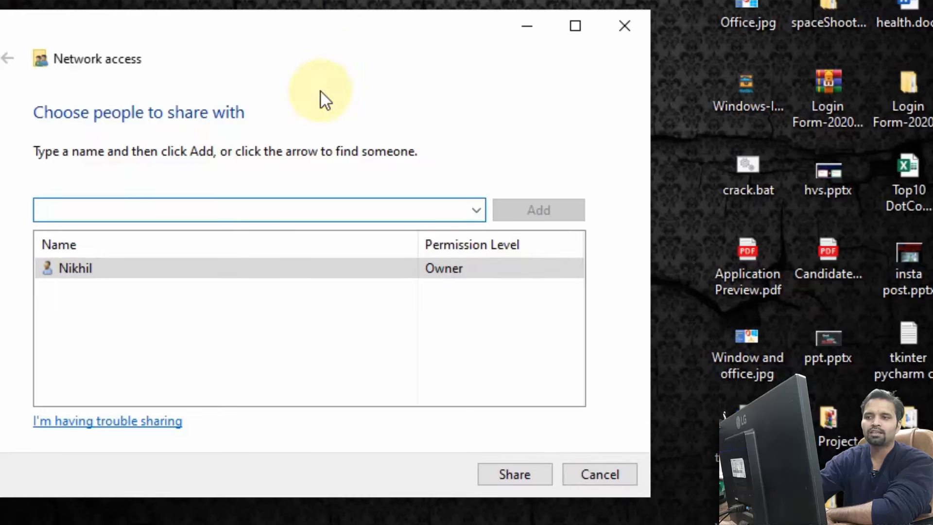
{"action": "left_click", "coordinate": [476, 210]}
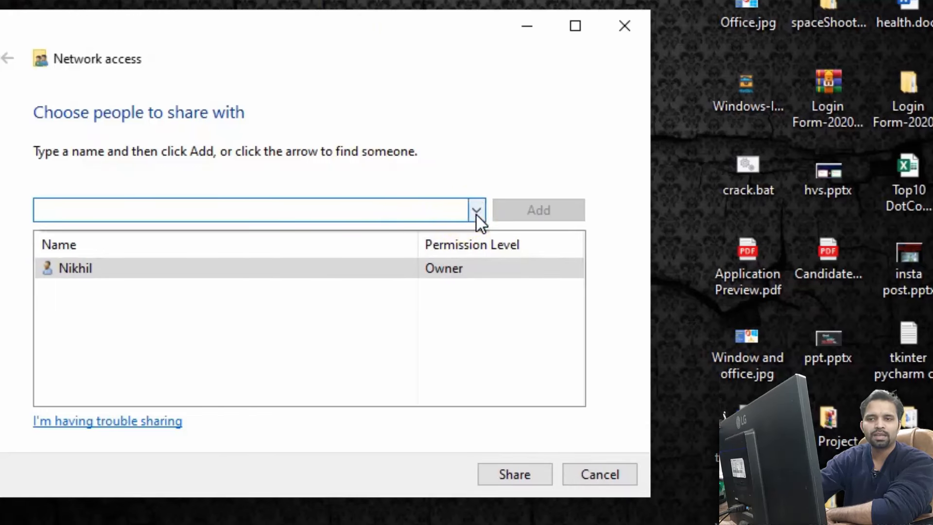
{"action": "left_click", "coordinate": [404, 268]}
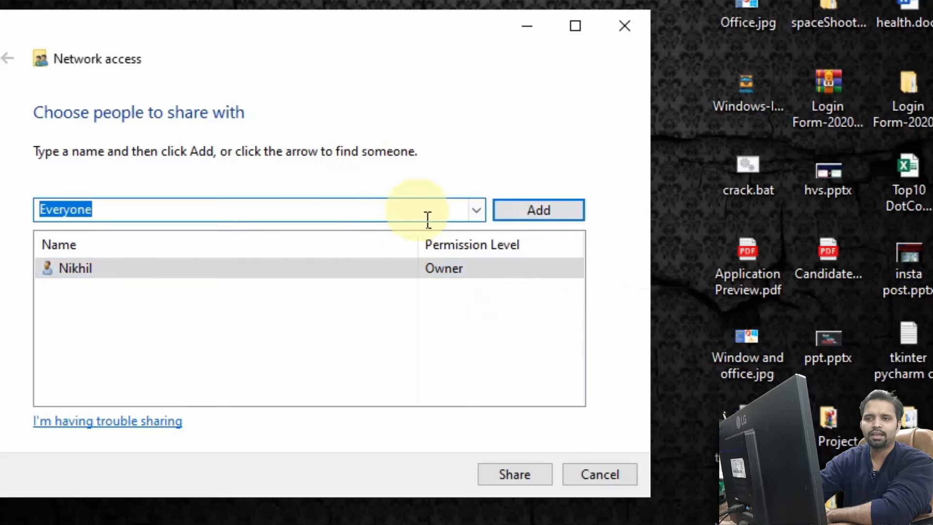
{"action": "left_click", "coordinate": [540, 209]}
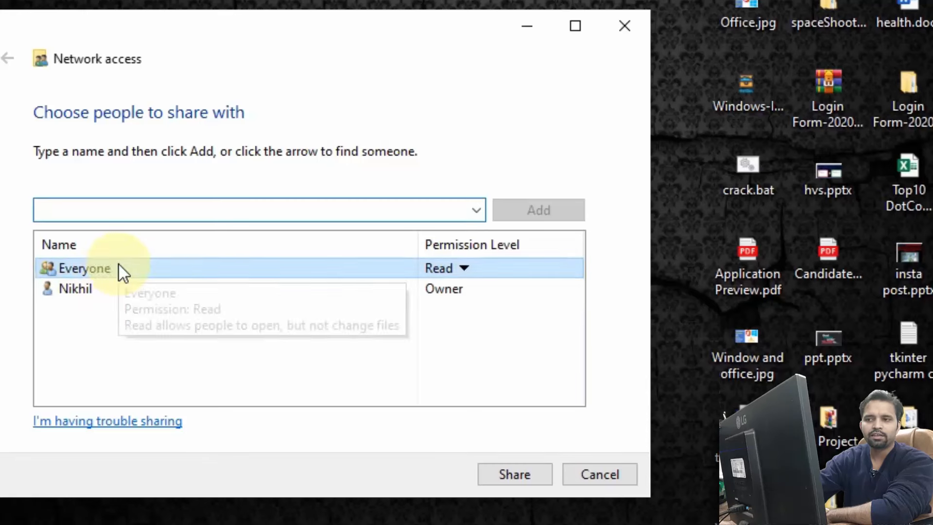
Set Everyone's permission level to Read/Write, share the folder and finish the network access wizard
{"action": "left_click", "coordinate": [467, 270]}
{"action": "left_click", "coordinate": [501, 300]}
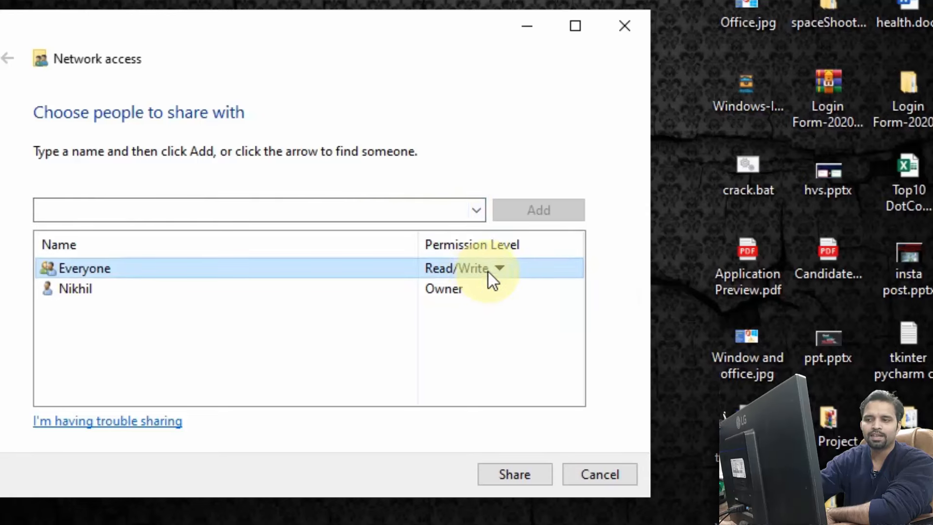
{"action": "left_click", "coordinate": [523, 472]}
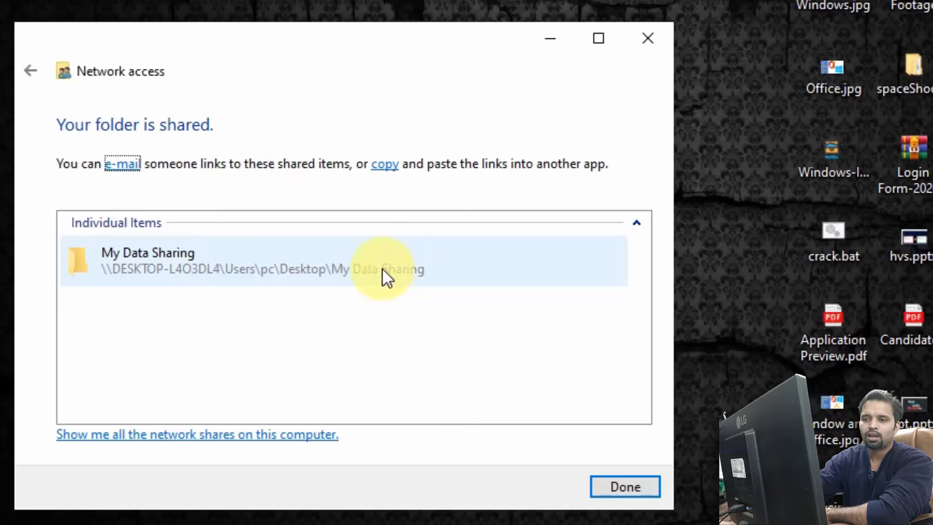
{"action": "left_click", "coordinate": [616, 487]}
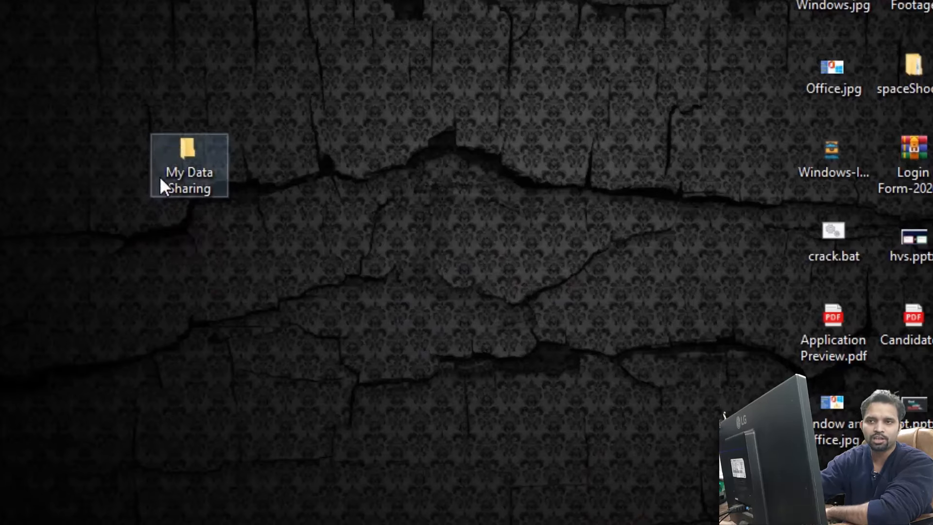
Reposition the My Data Sharing folder on the desktop and check its network path in the folder's sharing properties
{"action": "left_click_drag", "start_coordinate": [160, 182], "coordinate": [40, 175]}
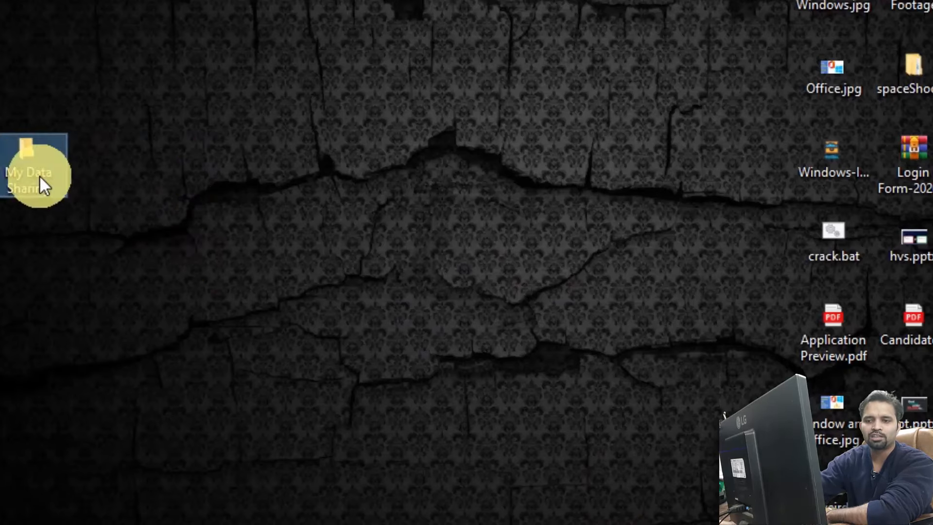
{"action": "right_click", "coordinate": [40, 176]}
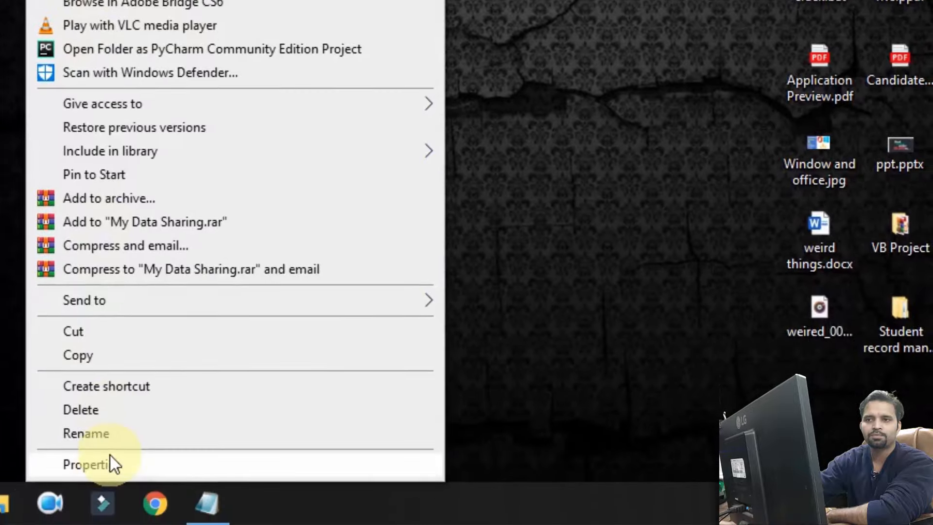
{"action": "left_click", "coordinate": [110, 463]}
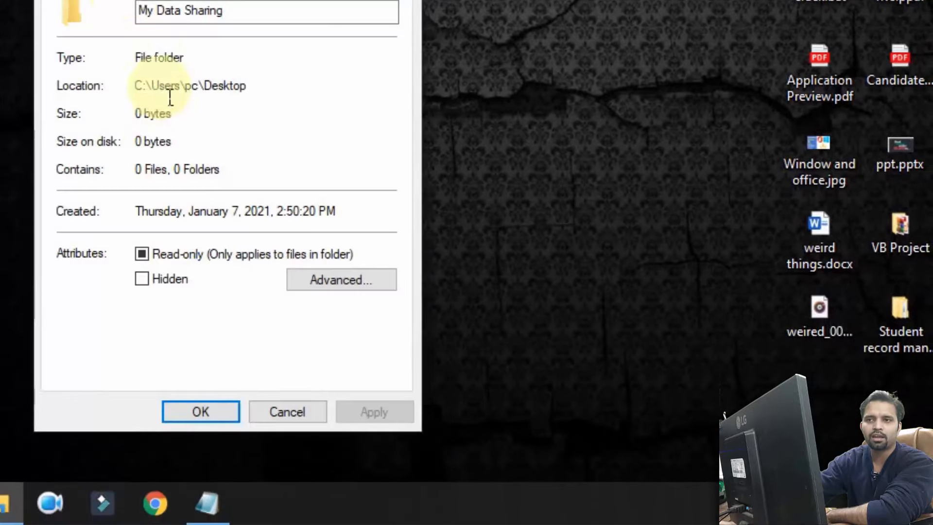
{"action": "left_click", "coordinate": [117, 49]}
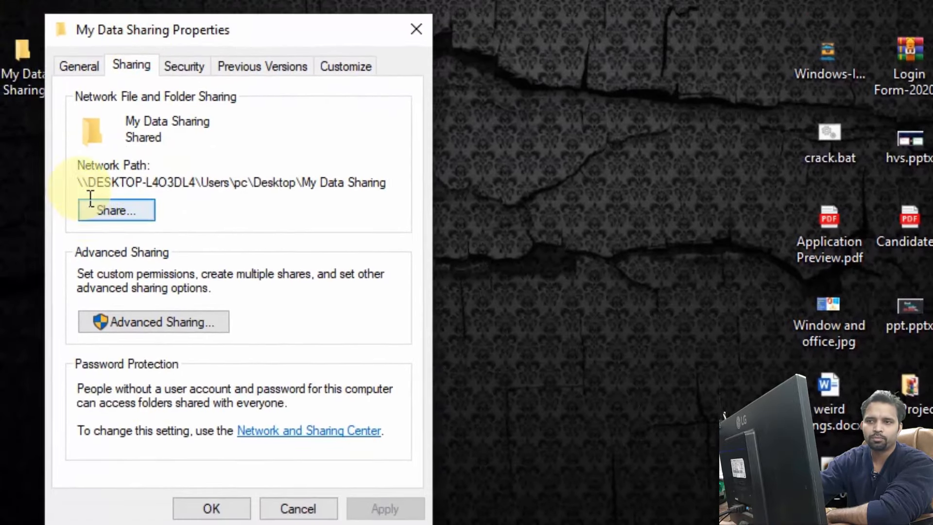
{"action": "left_click", "coordinate": [391, 190]}
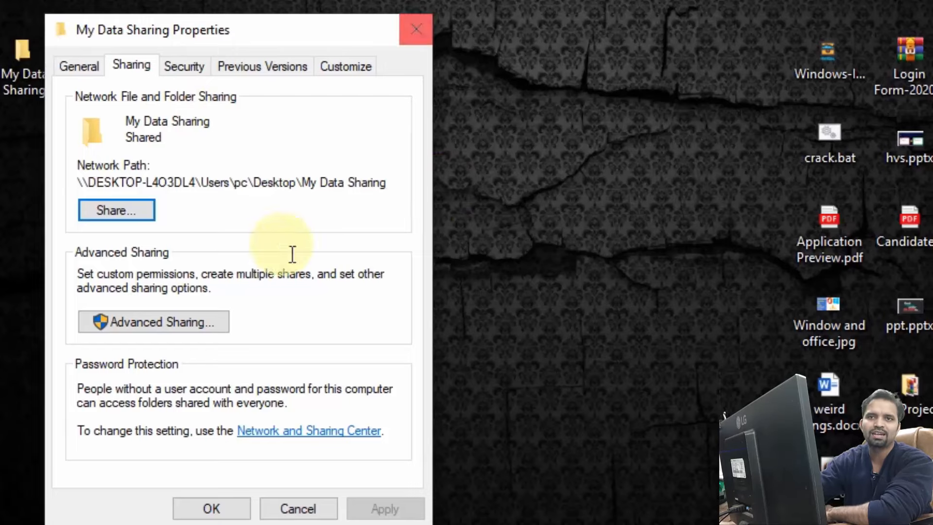
{"action": "left_click", "coordinate": [199, 501]}
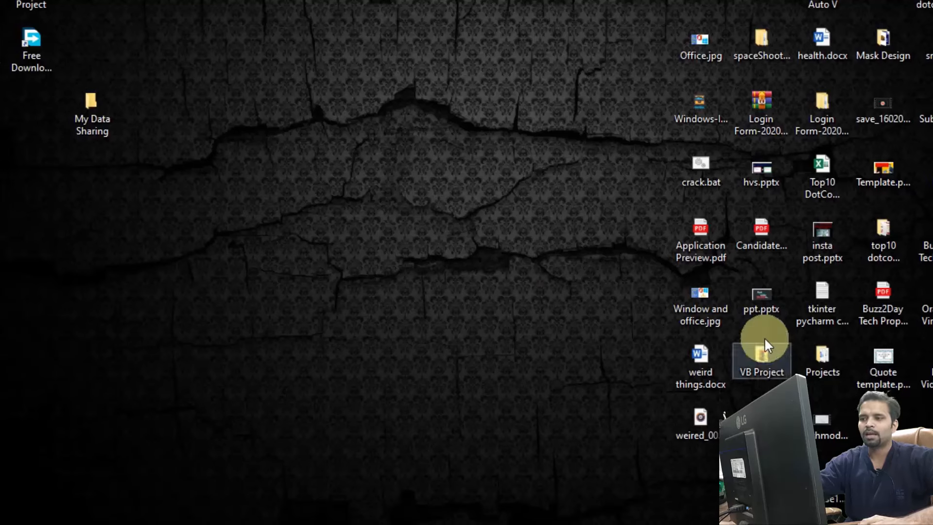
Copy Application Preview.pdf, the Login Form zip archive, weird things.docx and Office.jpg from the desktop
{"action": "left_click", "coordinate": [707, 237], "text": "ctrl"}
{"action": "left_click", "coordinate": [579, 246]}
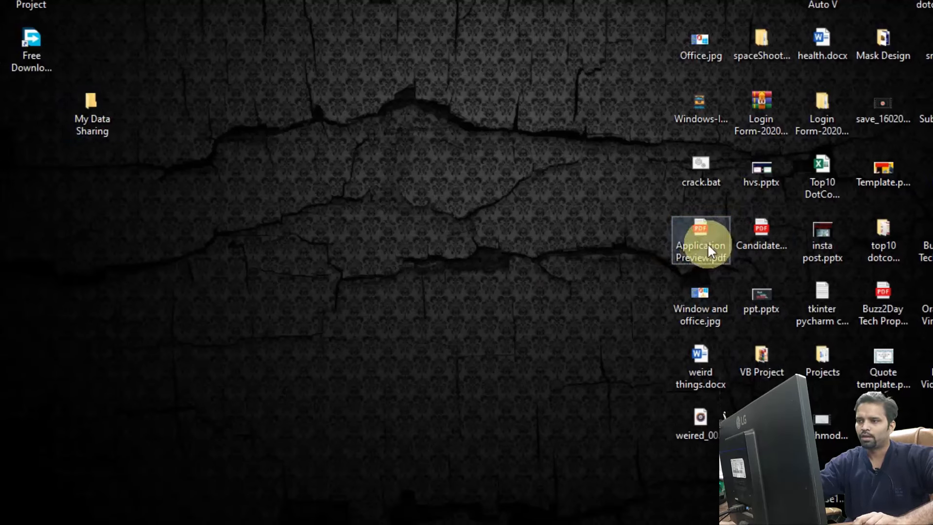
{"action": "left_click", "coordinate": [762, 100], "text": "ctrl"}
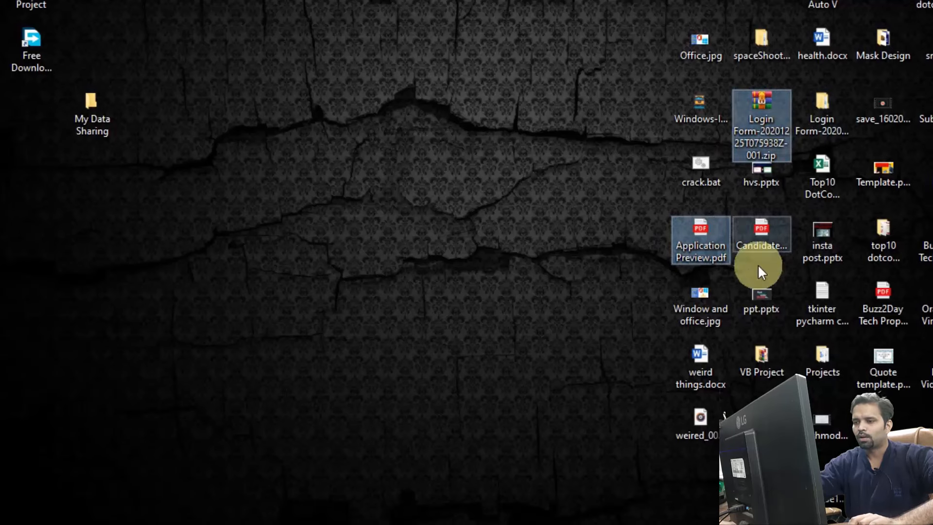
{"action": "left_click", "coordinate": [706, 359], "text": "ctrl"}
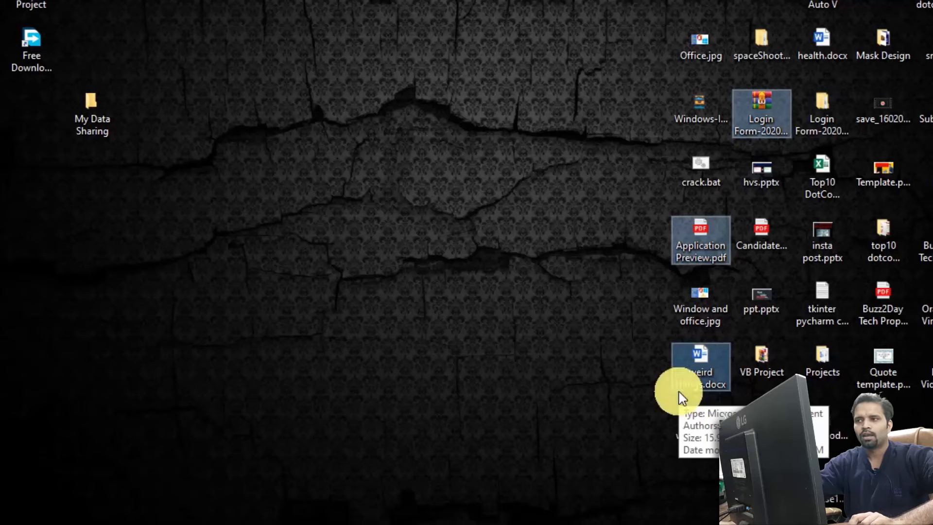
{"action": "left_click", "coordinate": [688, 49], "text": "ctrl"}
{"action": "right_click", "coordinate": [687, 47]}
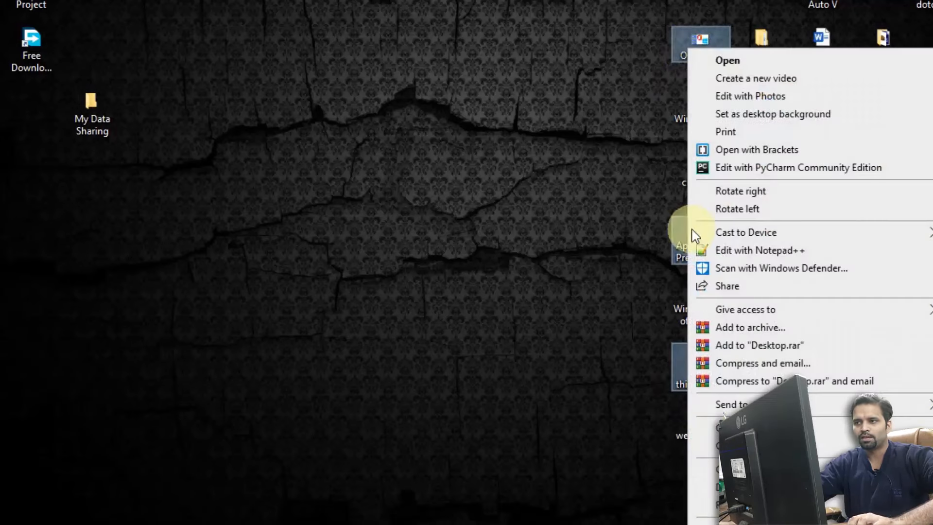
{"action": "left_click", "coordinate": [447, 298]}
Paste the four copied files into the My Data Sharing folder and close the folder window
{"action": "left_click", "coordinate": [130, 121]}
{"action": "double_click", "coordinate": [104, 115]}
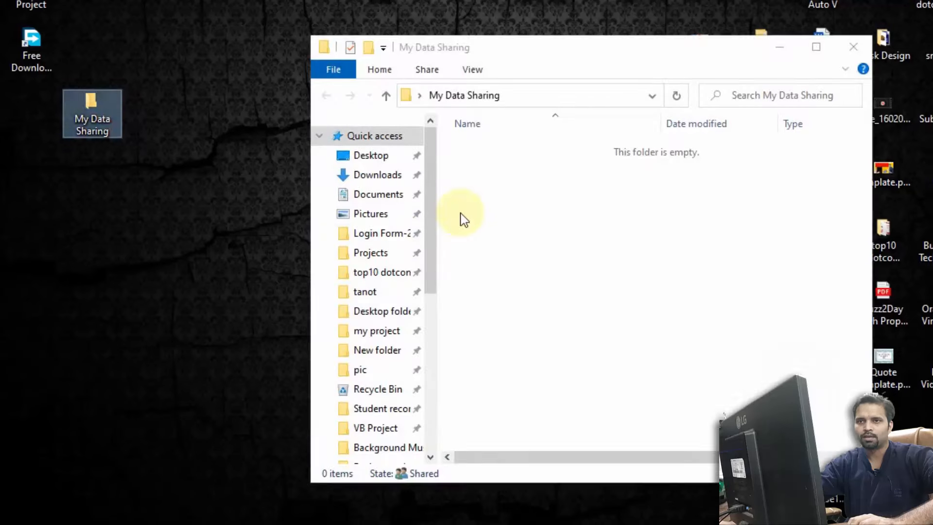
{"action": "right_click", "coordinate": [479, 209]}
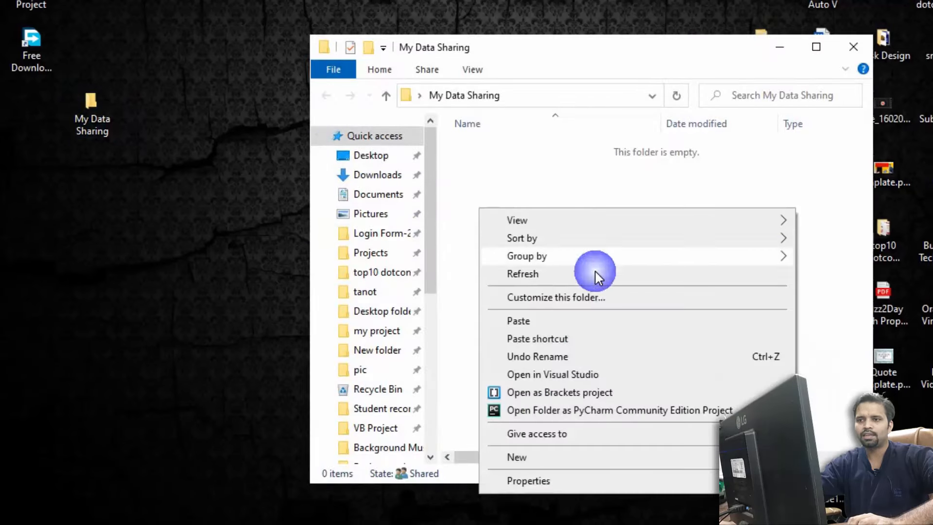
{"action": "left_click", "coordinate": [585, 323]}
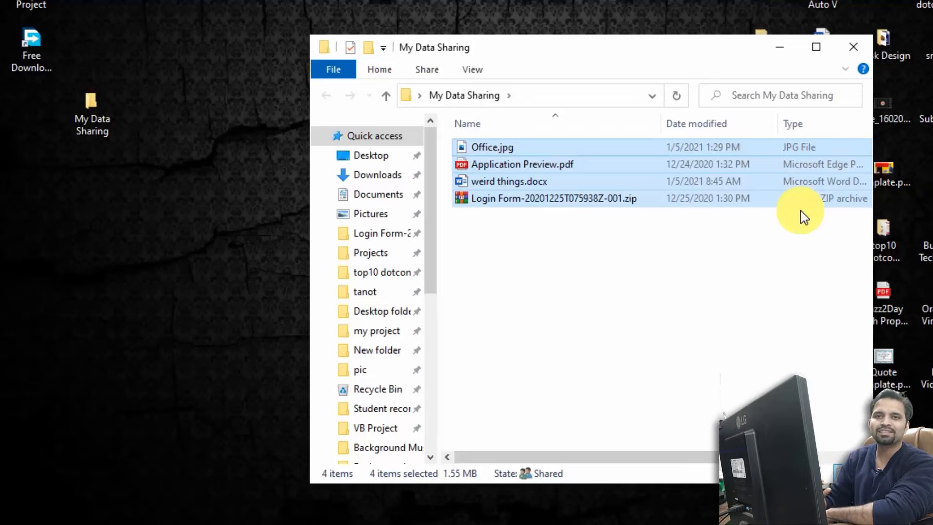
{"action": "left_click", "coordinate": [579, 370]}
{"action": "left_click", "coordinate": [853, 46]}
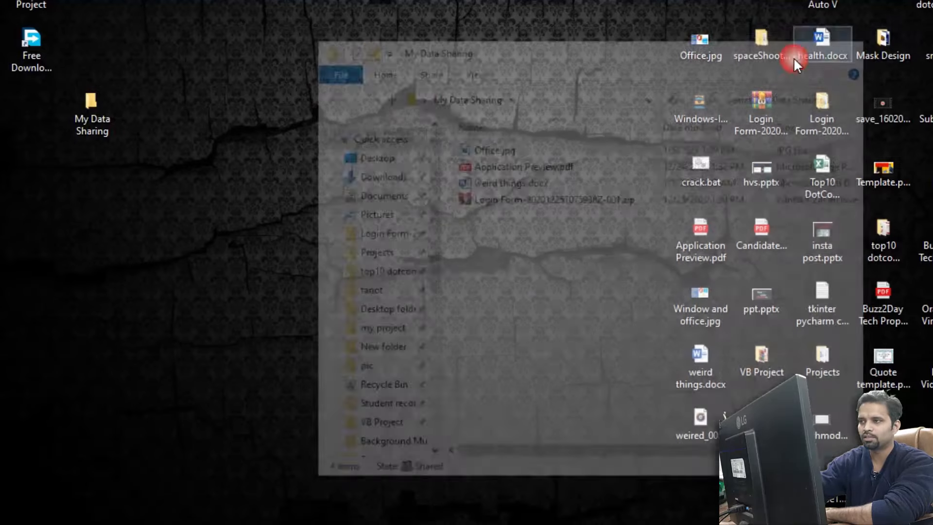
Open the sharing properties of the My Data Sharing folder and highlight its full network path for reference
{"action": "left_click", "coordinate": [103, 111]}
{"action": "right_click", "coordinate": [103, 111]}
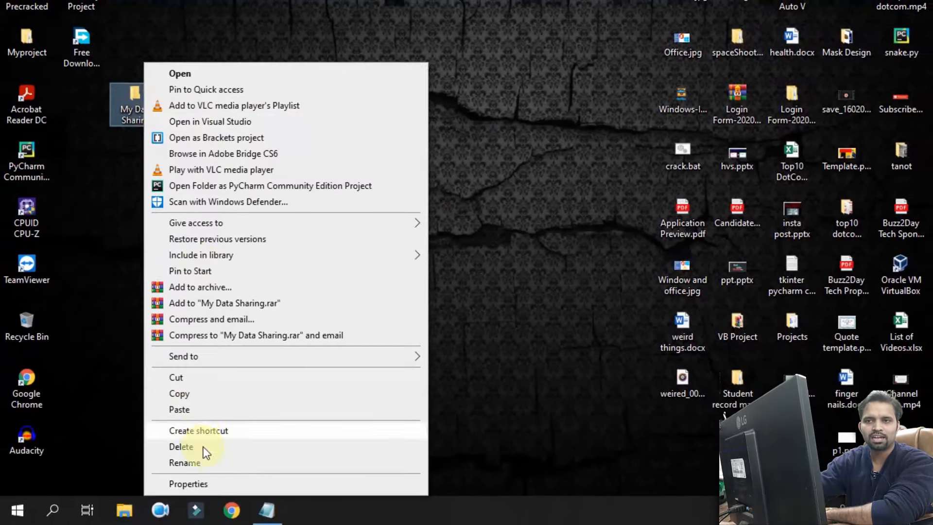
{"action": "right_click", "coordinate": [114, 107]}
{"action": "left_click", "coordinate": [201, 486]}
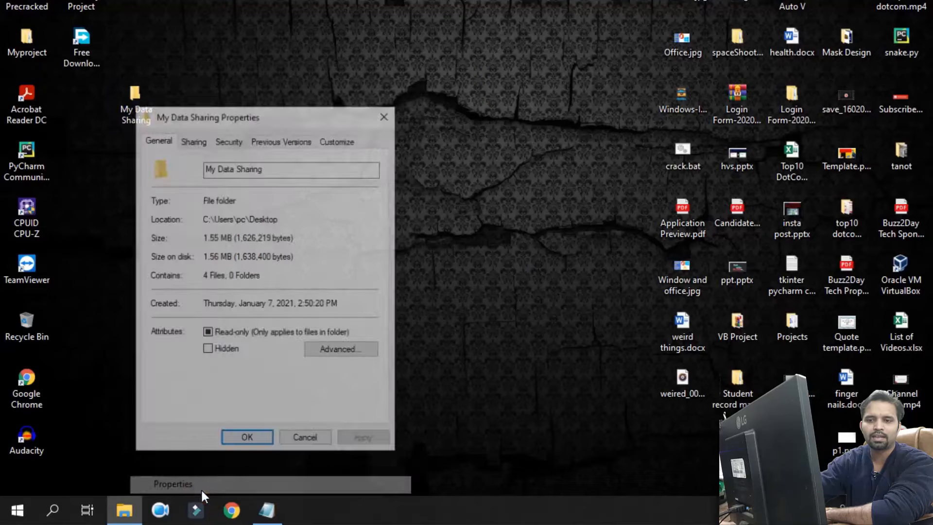
{"action": "left_click_drag", "start_coordinate": [286, 114], "coordinate": [297, 55]}
{"action": "left_click", "coordinate": [202, 79]}
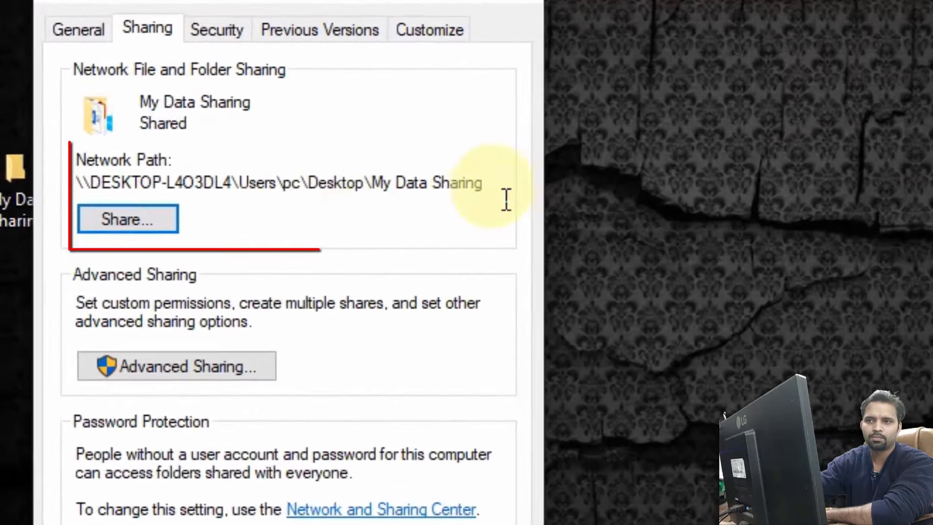
{"action": "left_click_drag", "start_coordinate": [506, 199], "coordinate": [16, 160]}
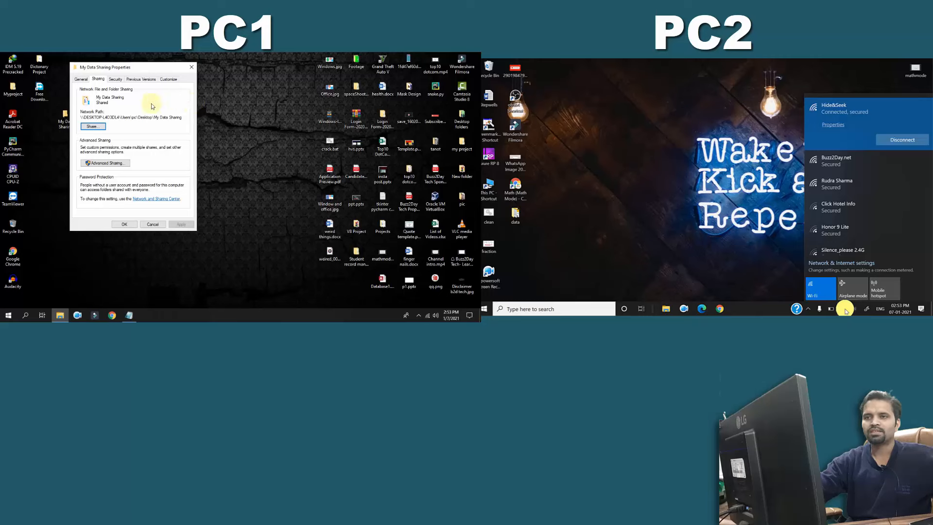
{"action": "left_click_drag", "start_coordinate": [82, 117], "coordinate": [187, 116]}
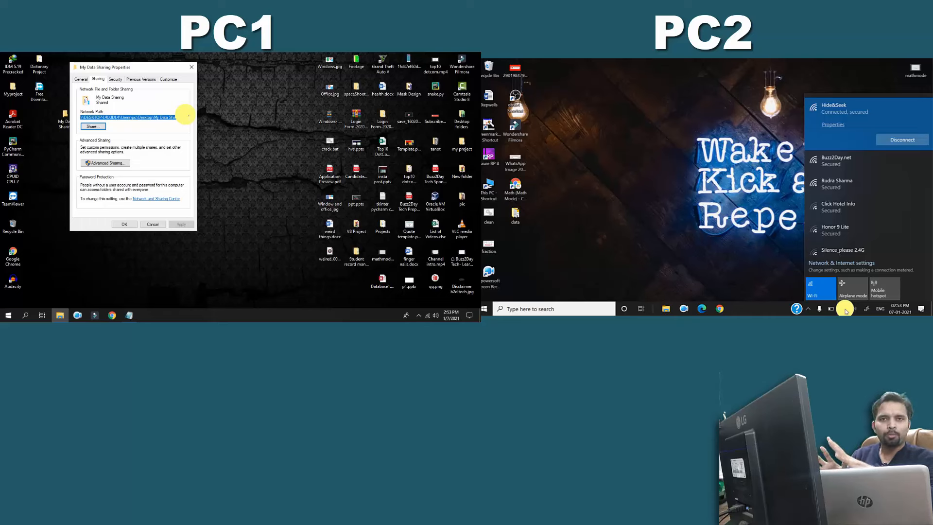
On PC2, open the Run dialog and replace its existing entry with PC1's network name, \\DESKTOP-L4O3DL4
{"action": "left_click", "coordinate": [845, 310]}
{"action": "key", "text": "super+r"}
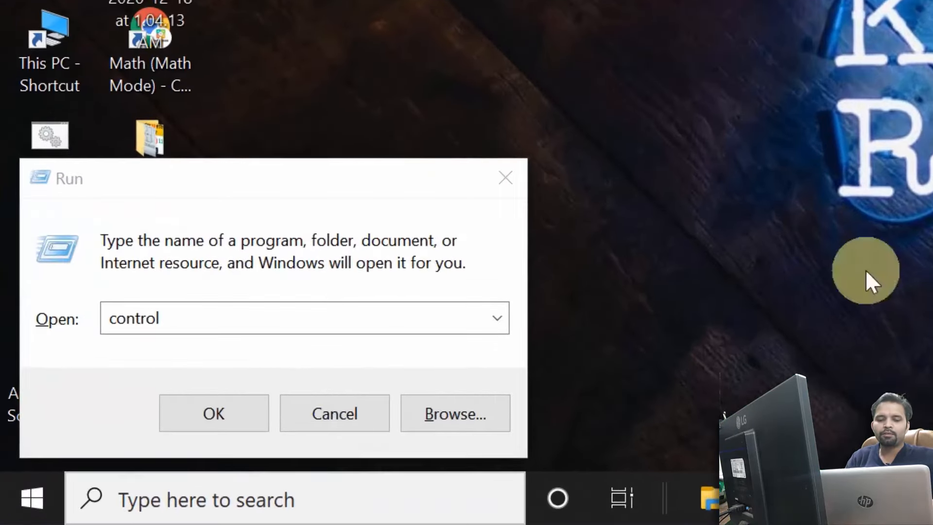
{"action": "left_click", "coordinate": [183, 313]}
{"action": "key", "text": "BackSpace"}
{"action": "key", "text": "BackSpace"}
{"action": "key", "text": "BackSpace"}
{"action": "key", "text": "BackSpace"}
{"action": "key", "text": "BackSpace"}
{"action": "key", "text": "BackSpace"}
{"action": "key", "text": "BackSpace"}
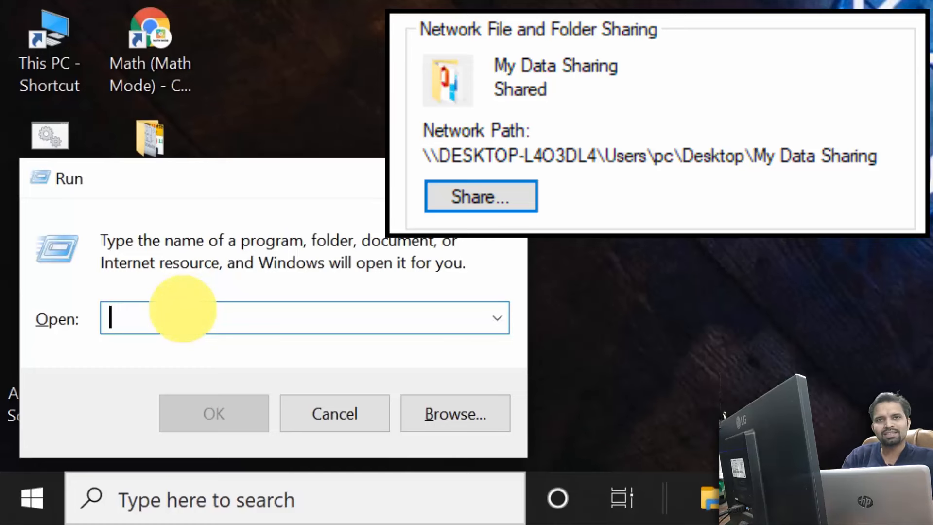
{"action": "type", "text": "\\\\"}
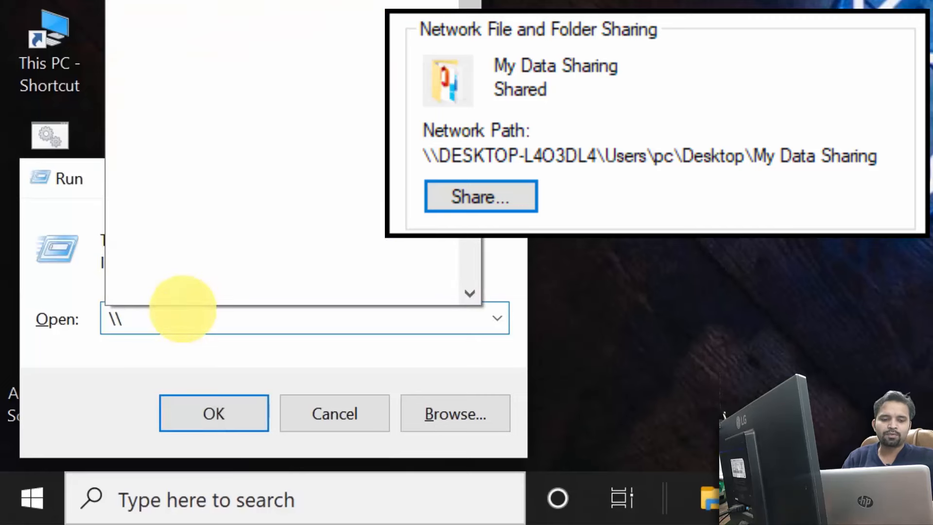
{"action": "type", "text": "DESK"}
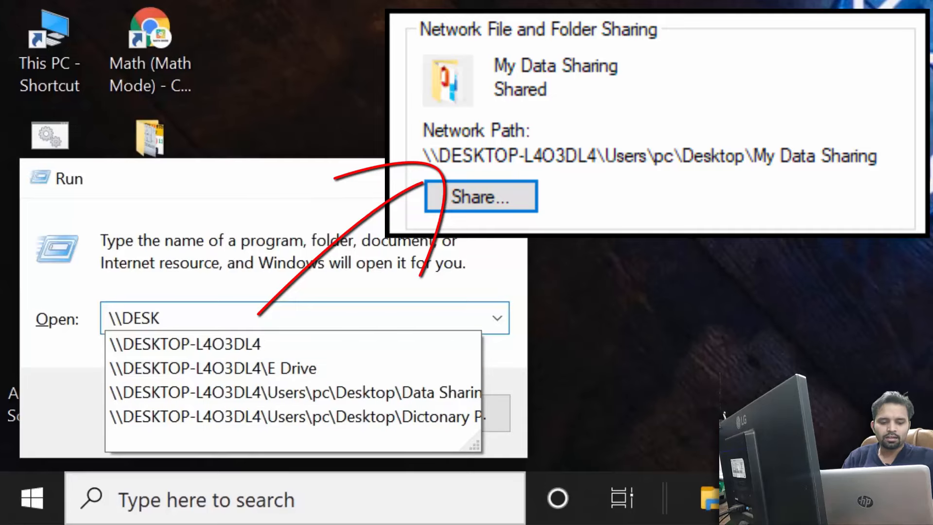
{"action": "type", "text": "TOP"}
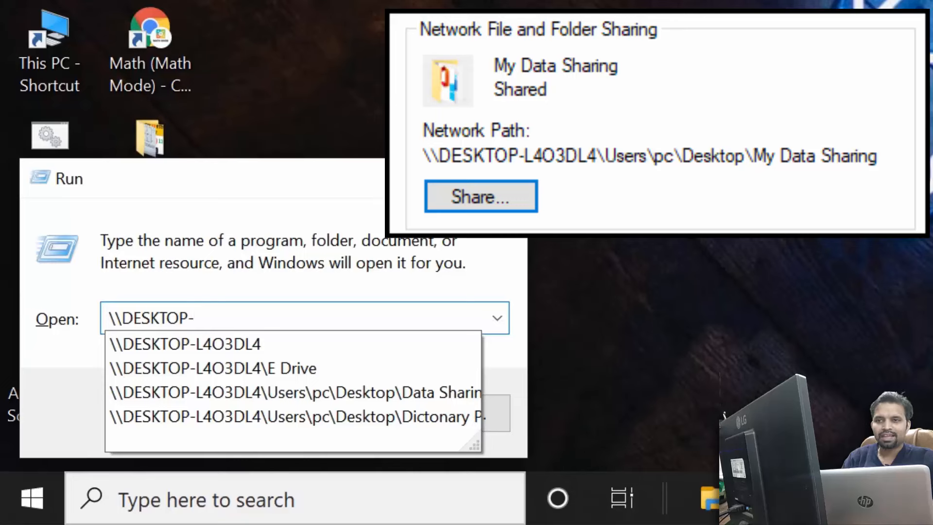
{"action": "type", "text": "-L4"}
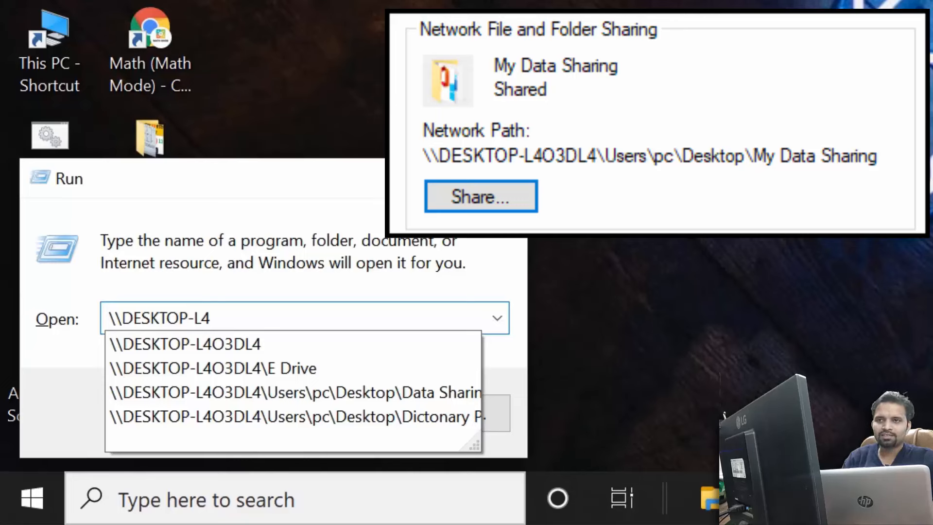
{"action": "type", "text": "O3D"}
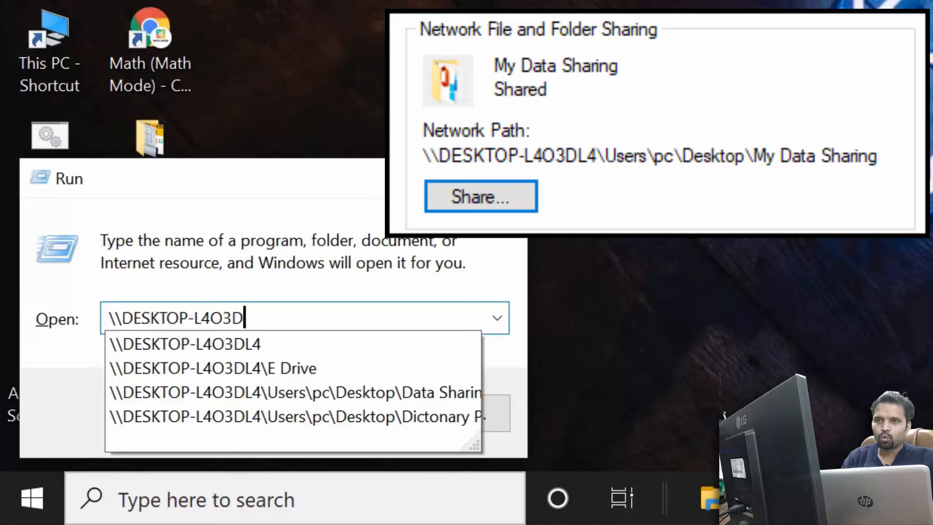
{"action": "type", "text": "L4"}
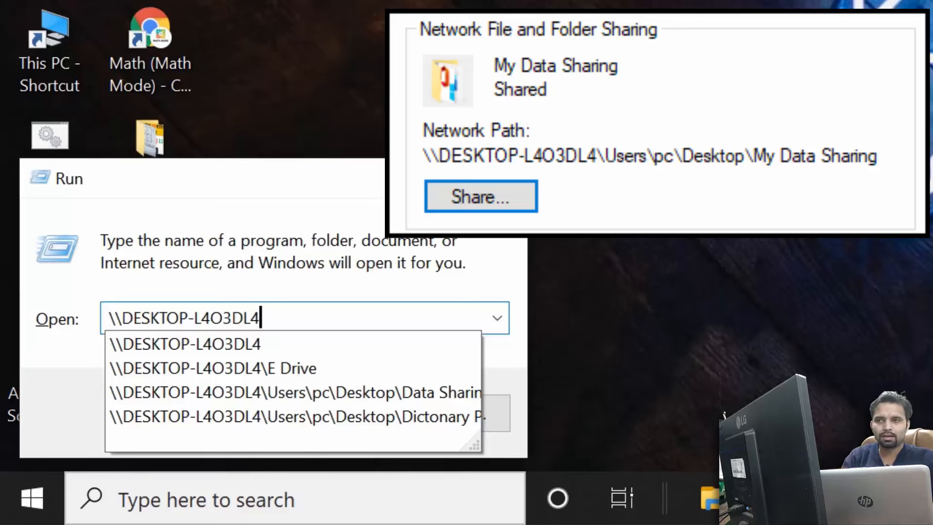
Extend the network path in the Run dialog with the \Users\pc\ folders, matching their capitalisation
{"action": "type", "text": "\\"}
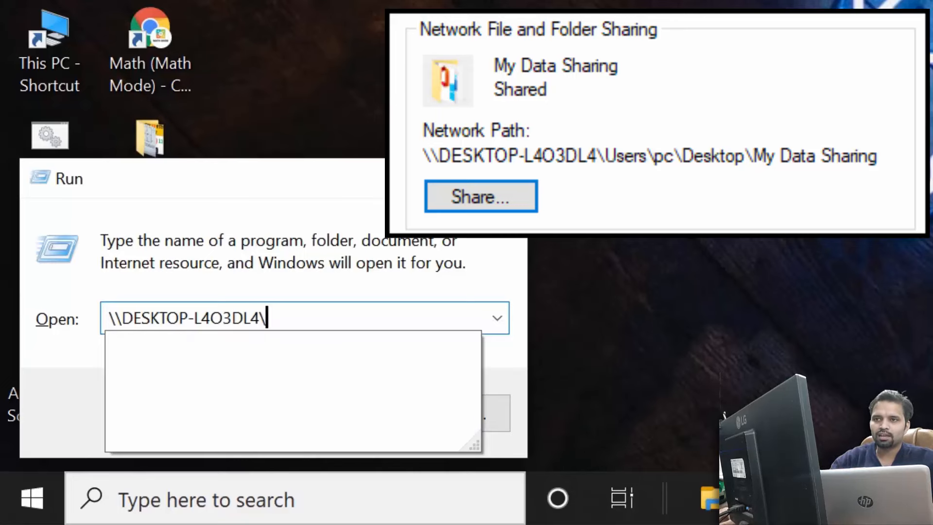
{"action": "type", "text": "uSERS"}
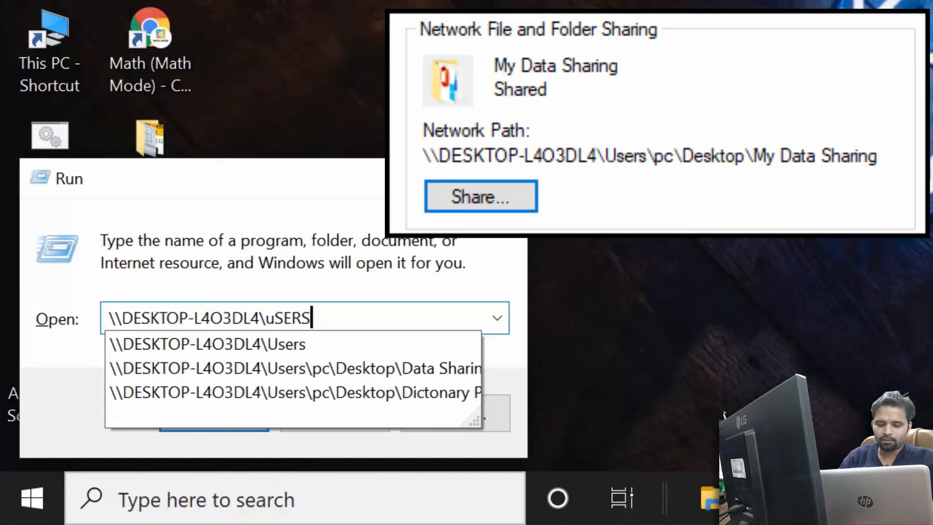
{"action": "key", "text": "BackSpace"}
{"action": "key", "text": "BackSpace"}
{"action": "key", "text": "BackSpace"}
{"action": "key", "text": "BackSpace"}
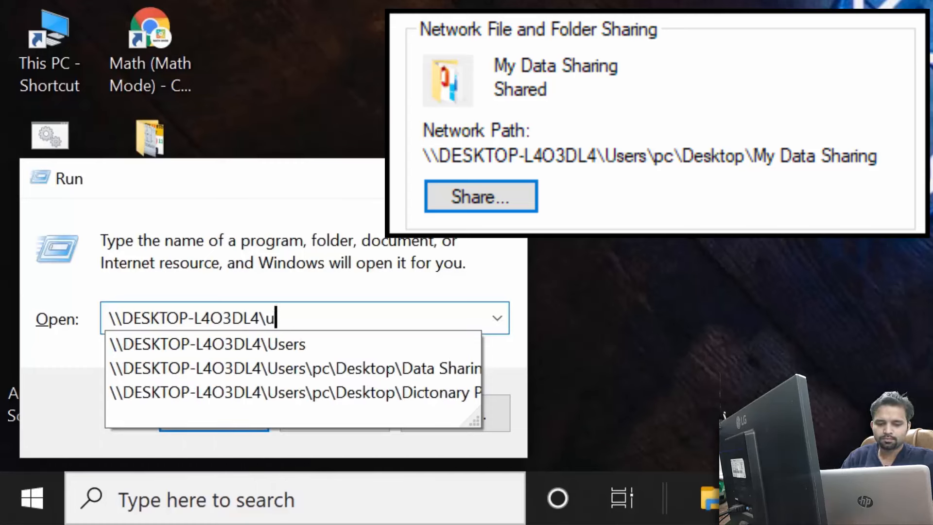
{"action": "key", "text": "BackSpace"}
{"action": "type", "text": "U"}
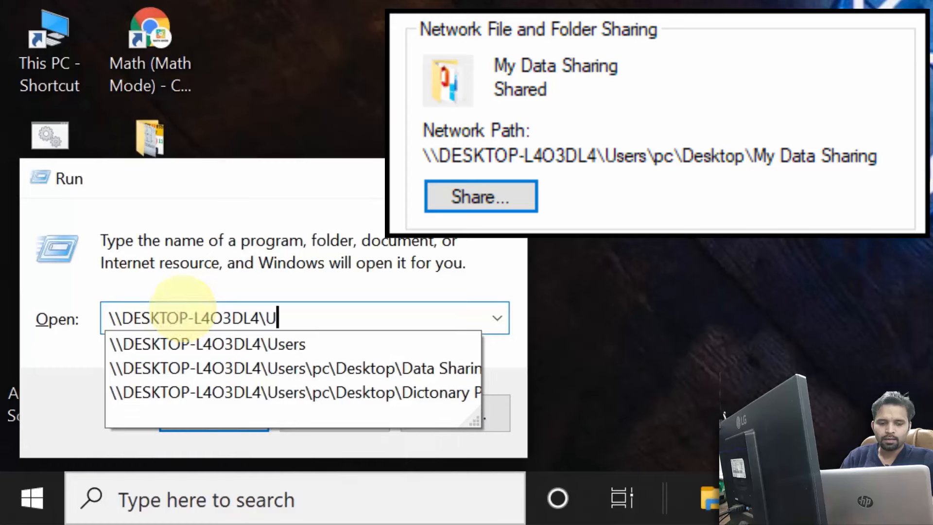
{"action": "type", "text": "sers\\"}
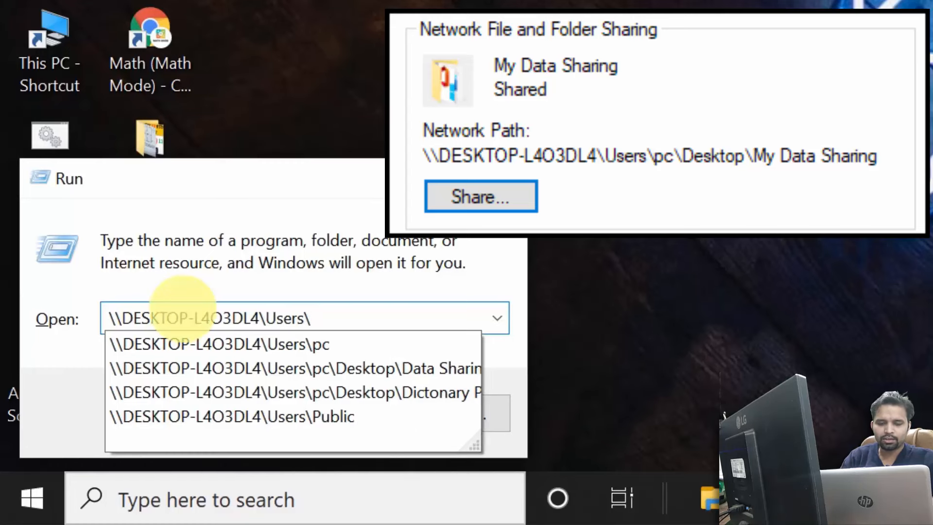
{"action": "type", "text": "pc\\"}
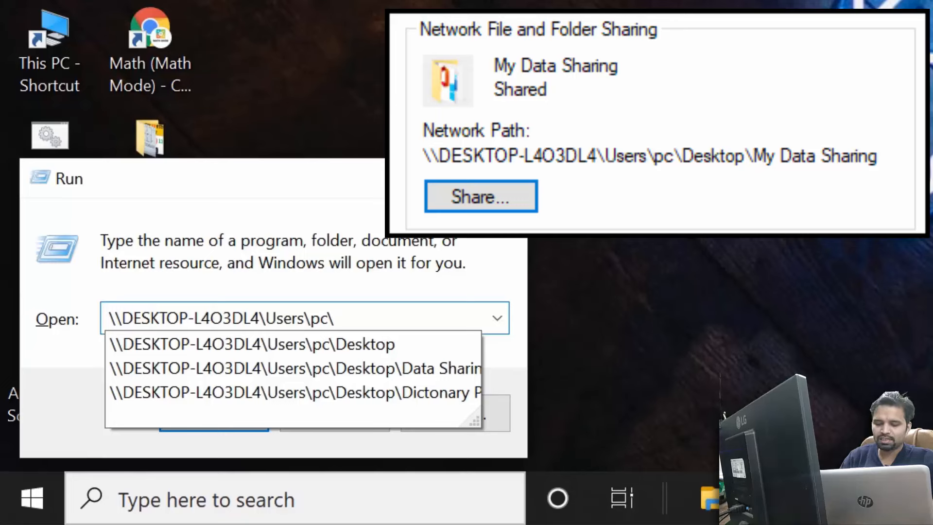
Complete the path with Desktop\My Data Sharing, open the shared folder on PC2 and reposition its window
{"action": "type", "text": "Des"}
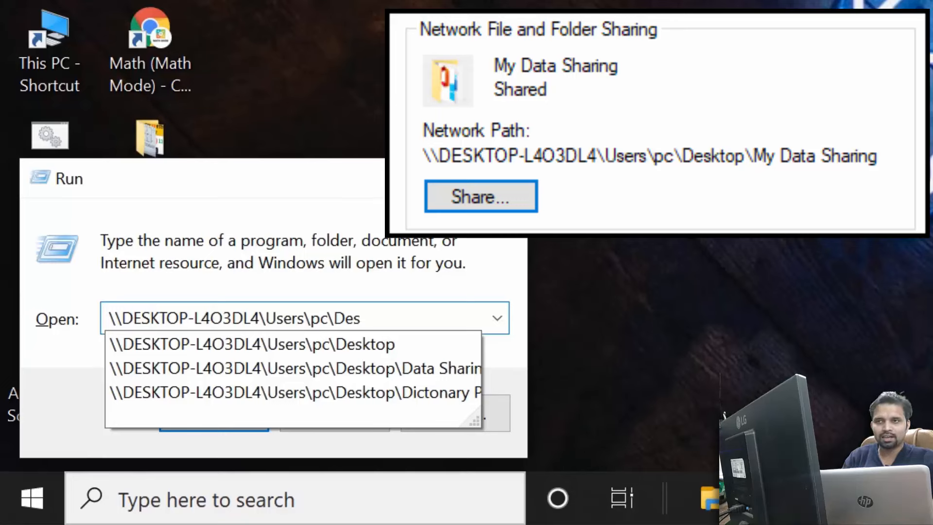
{"action": "type", "text": "ktop"}
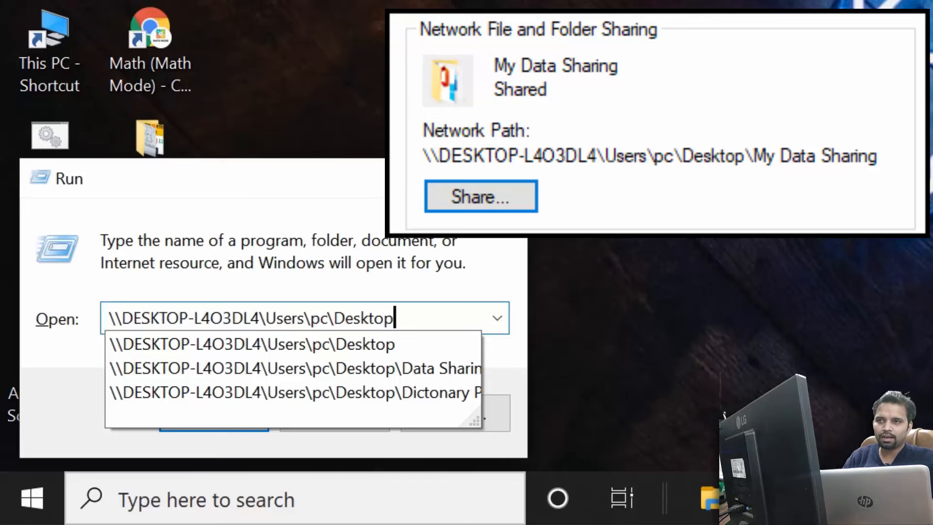
{"action": "type", "text": "\\"}
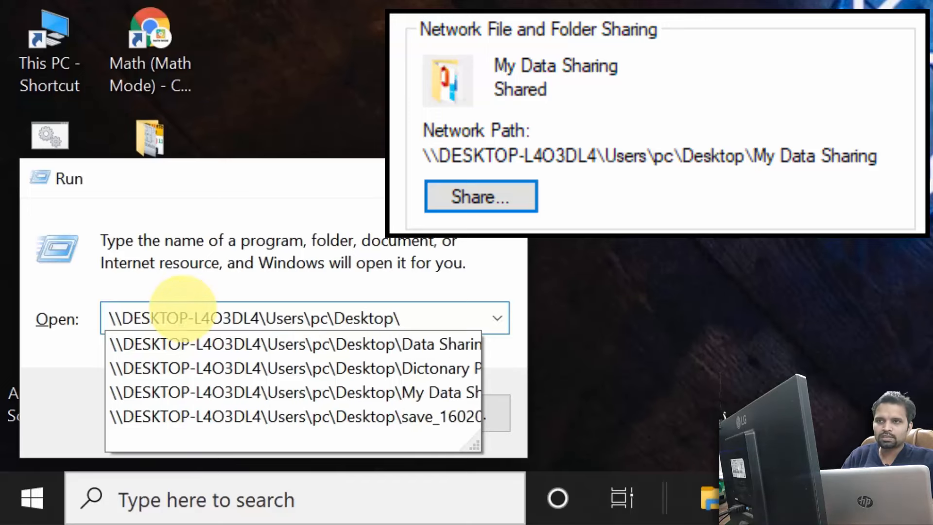
{"action": "type", "text": "N"}
{"action": "key", "text": "BackSpace"}
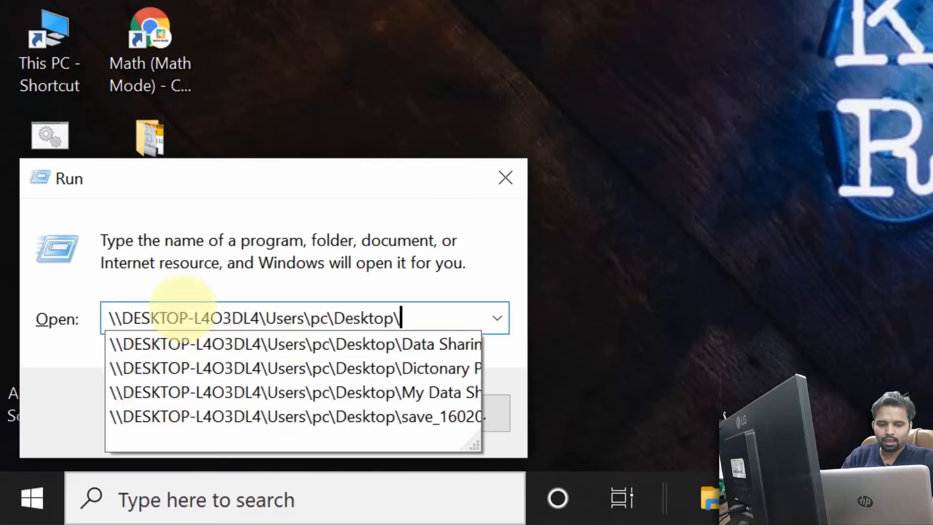
{"action": "type", "text": "My"}
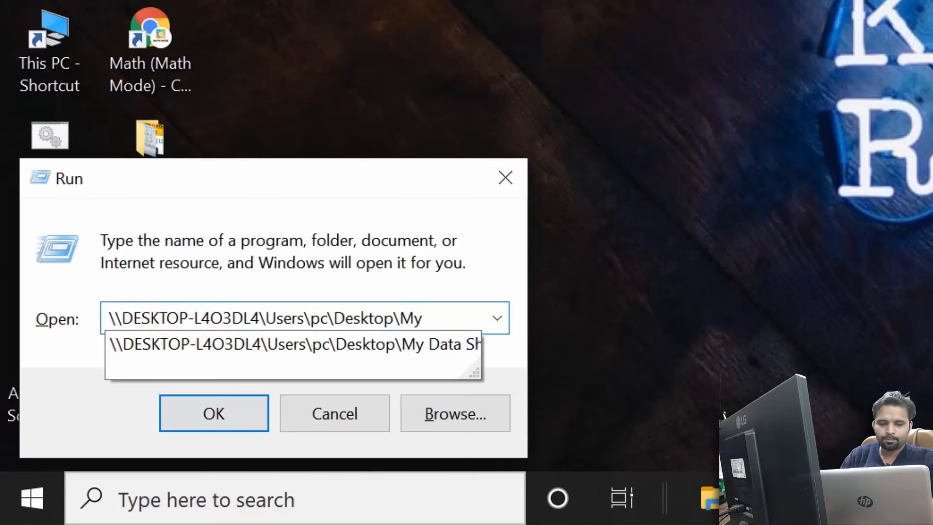
{"action": "key", "text": "Down"}
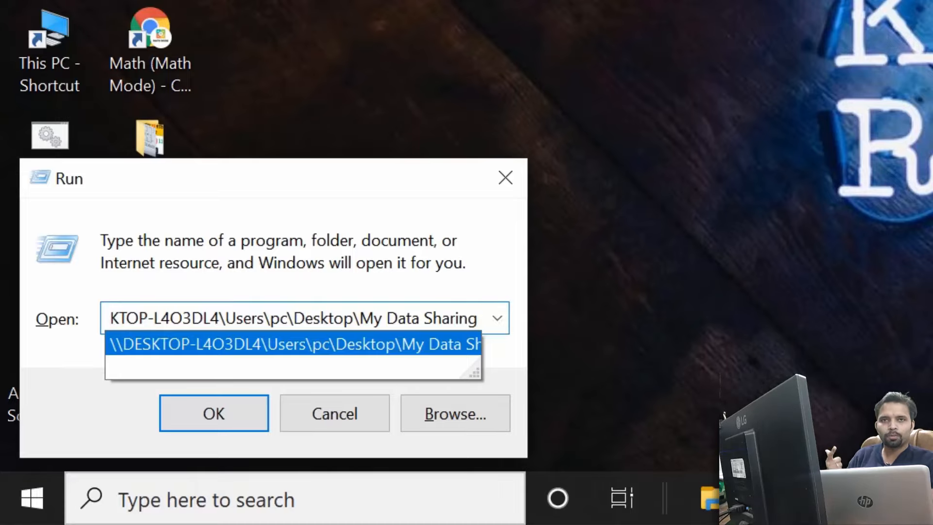
{"action": "key", "text": "Return"}
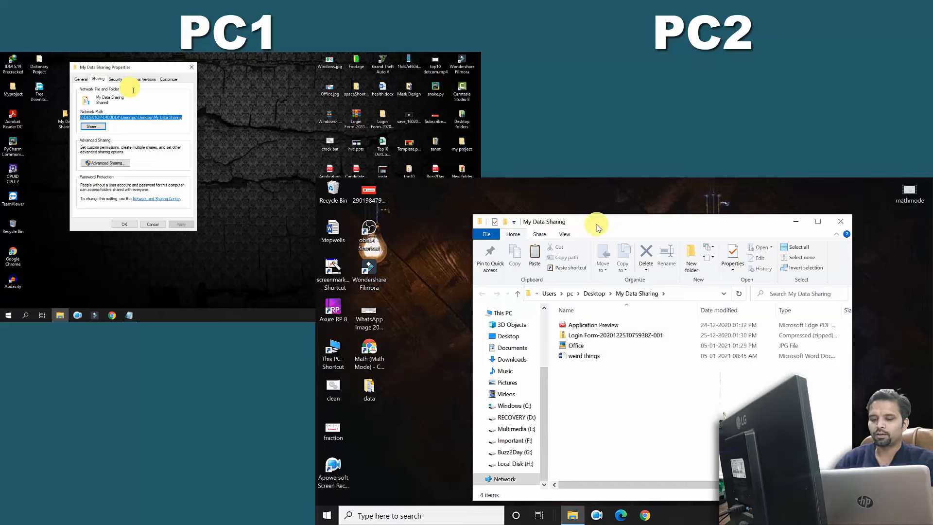
{"action": "left_click_drag", "start_coordinate": [598, 228], "coordinate": [548, 217]}
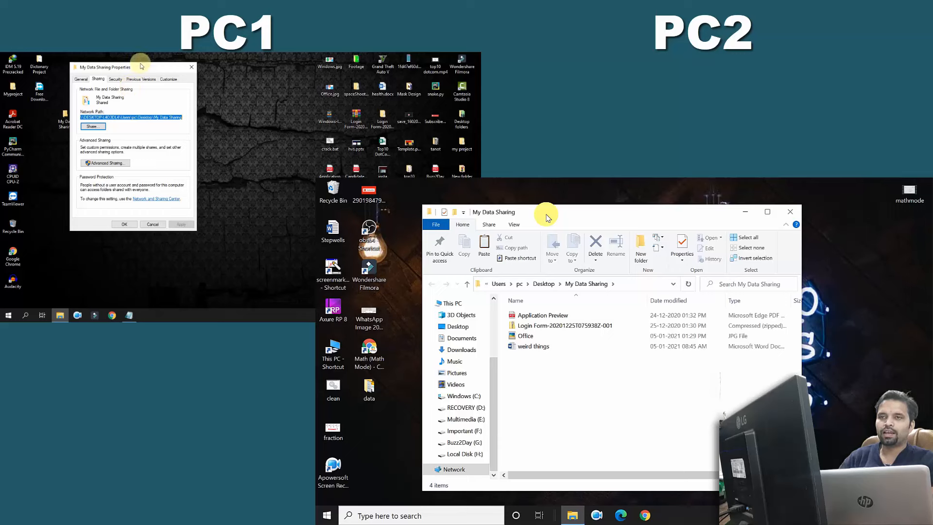
On PC1, close the My Data Sharing properties, open that folder from the desktop and move its window clear of the desktop files
{"action": "left_click_drag", "start_coordinate": [127, 67], "coordinate": [146, 63]}
{"action": "left_click", "coordinate": [147, 225]}
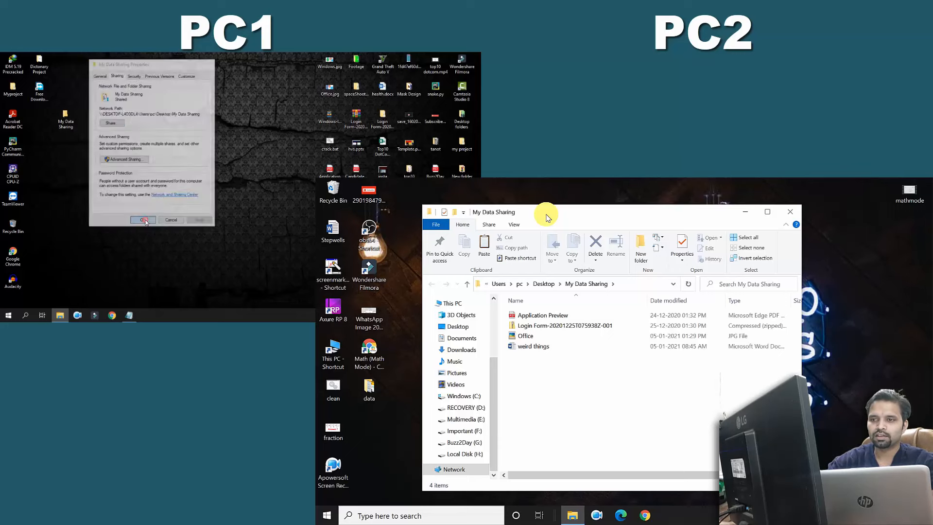
{"action": "left_click", "coordinate": [66, 123]}
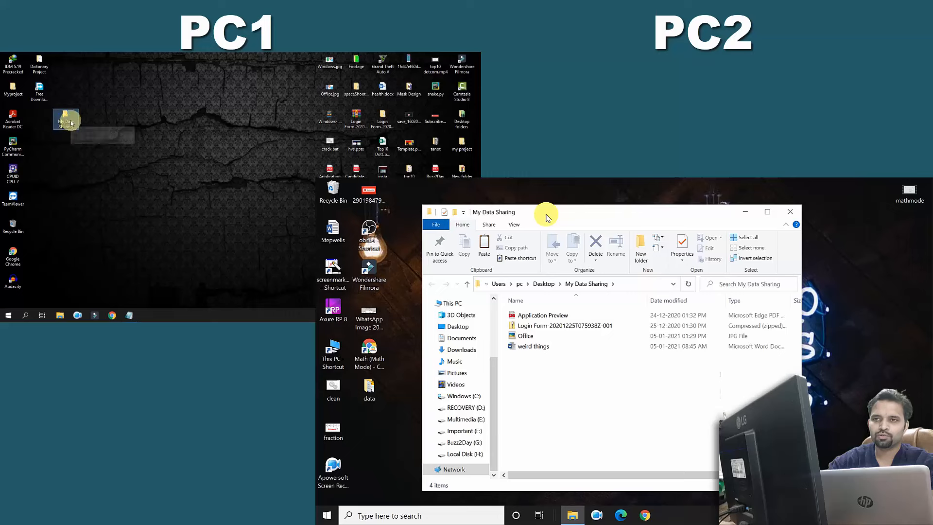
{"action": "double_click", "coordinate": [68, 121]}
{"action": "left_click_drag", "start_coordinate": [251, 99], "coordinate": [169, 87]}
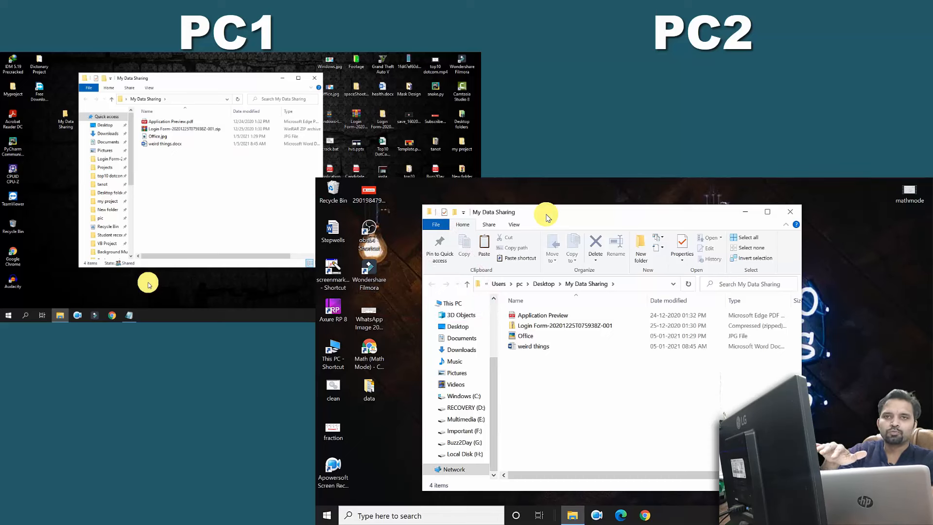
{"action": "left_click_drag", "start_coordinate": [221, 77], "coordinate": [187, 64]}
Copy CandidateHallTicket.pdf from PC1's desktop and paste it into the My Data Sharing folder
{"action": "right_click", "coordinate": [358, 170]}
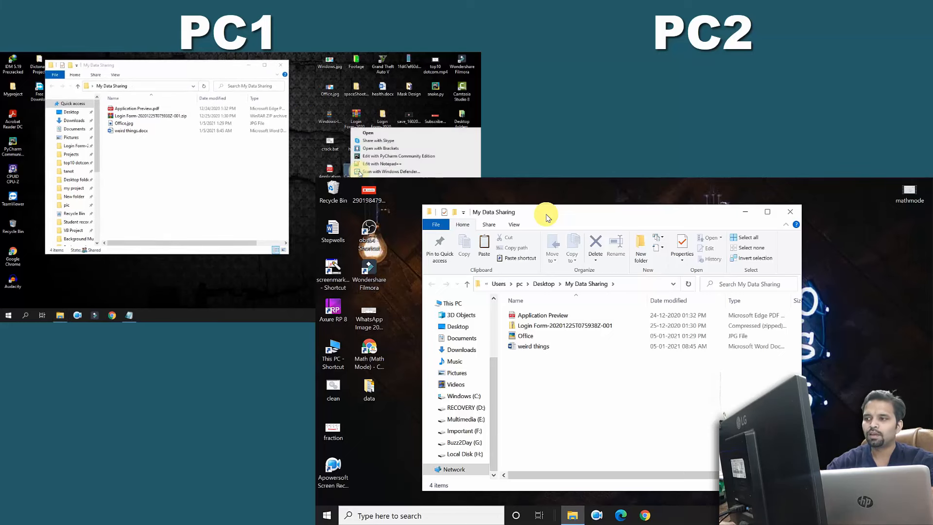
{"action": "left_click", "coordinate": [370, 279]}
{"action": "right_click", "coordinate": [172, 164]}
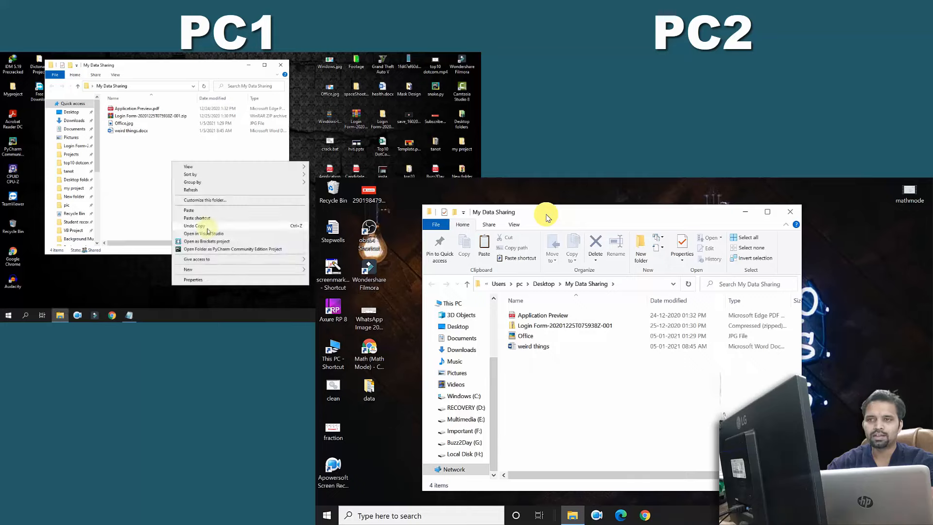
{"action": "left_click", "coordinate": [203, 215]}
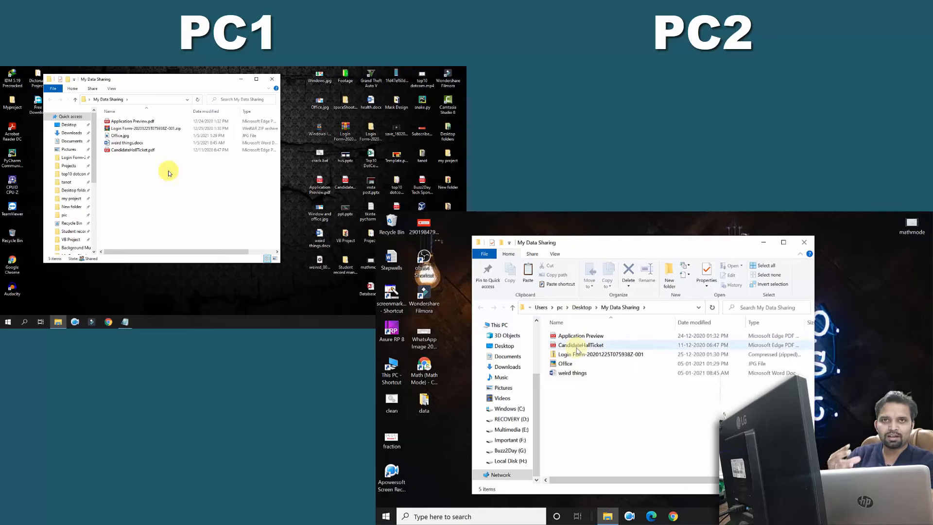
On PC2, copy all the files in the shared My Data Sharing folder and paste them onto the desktop
{"action": "left_click", "coordinate": [576, 346]}
{"action": "key", "text": "ctrl+a"}
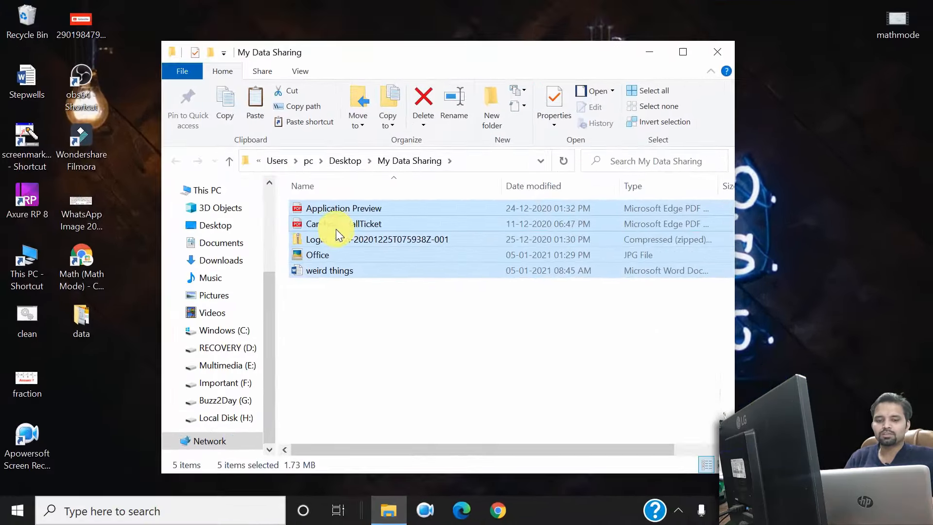
{"action": "right_click", "coordinate": [336, 231]}
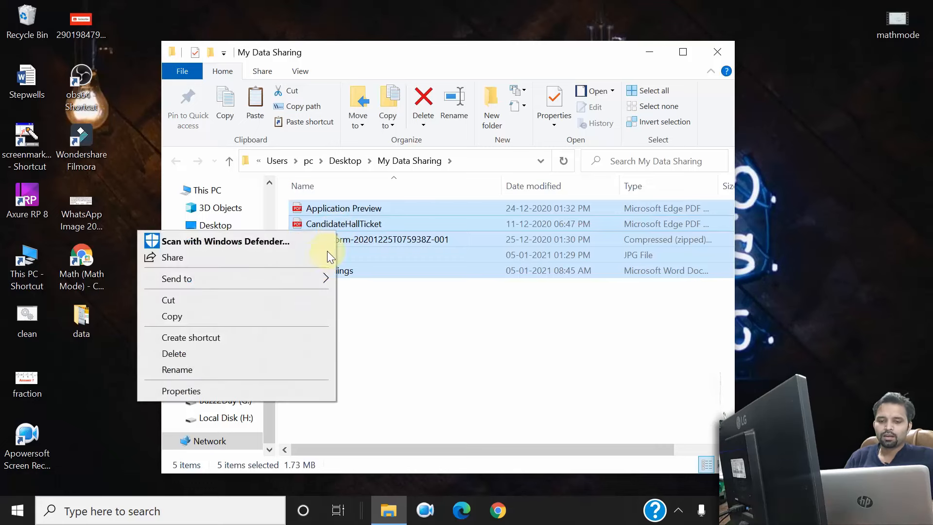
{"action": "left_click", "coordinate": [281, 316]}
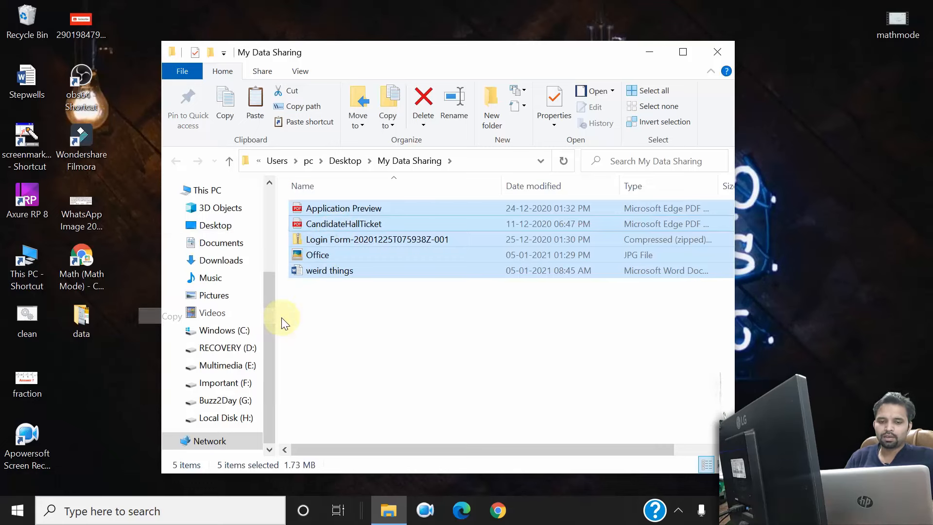
{"action": "left_click", "coordinate": [649, 52]}
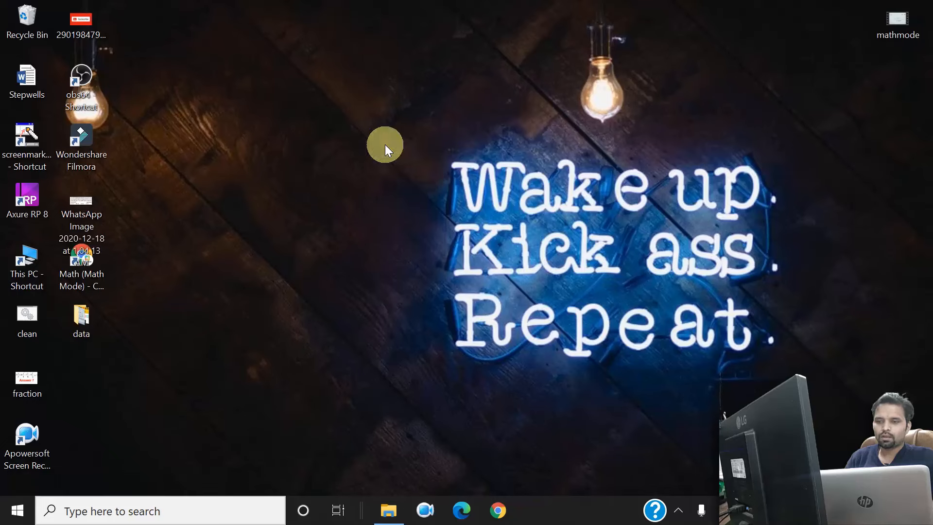
{"action": "key", "text": "ctrl+v"}
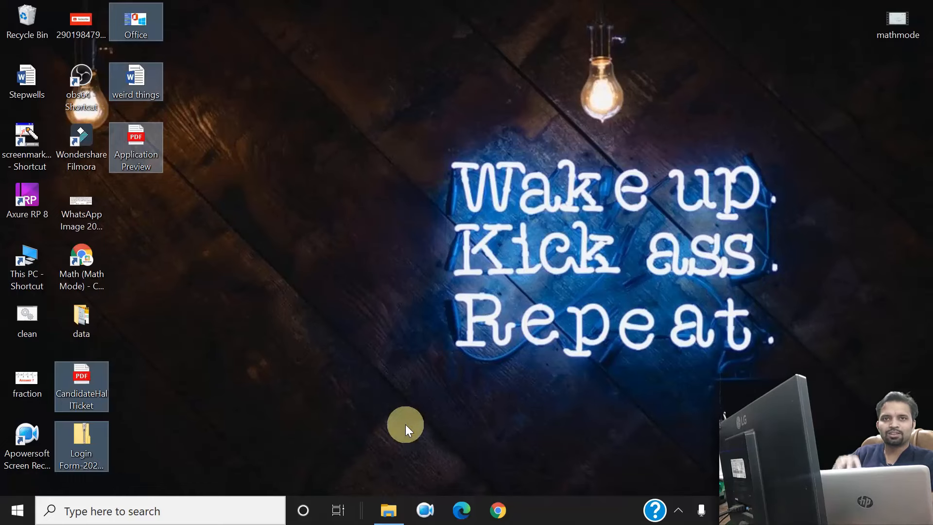
Restore the shared folder window on PC2 and paste a copy of the desktop's mathmode video into it
{"action": "left_click", "coordinate": [381, 516]}
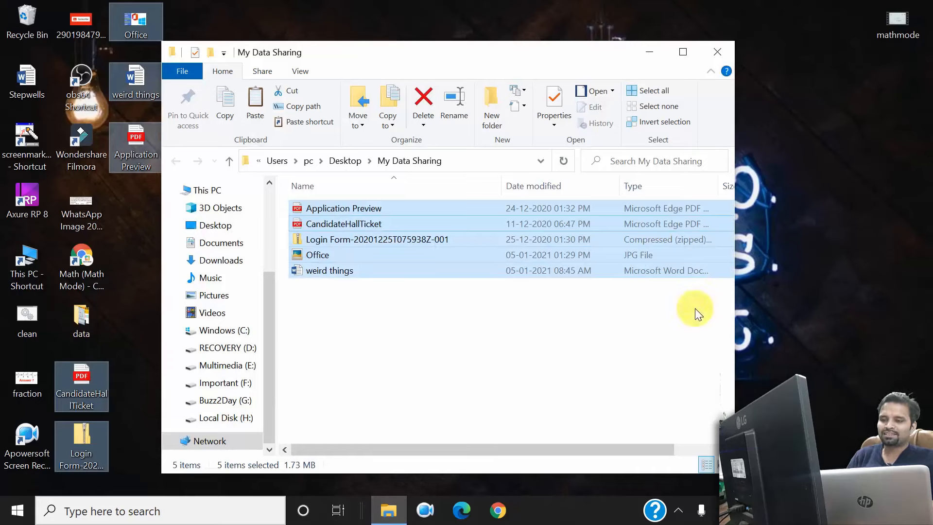
{"action": "left_click", "coordinate": [887, 19]}
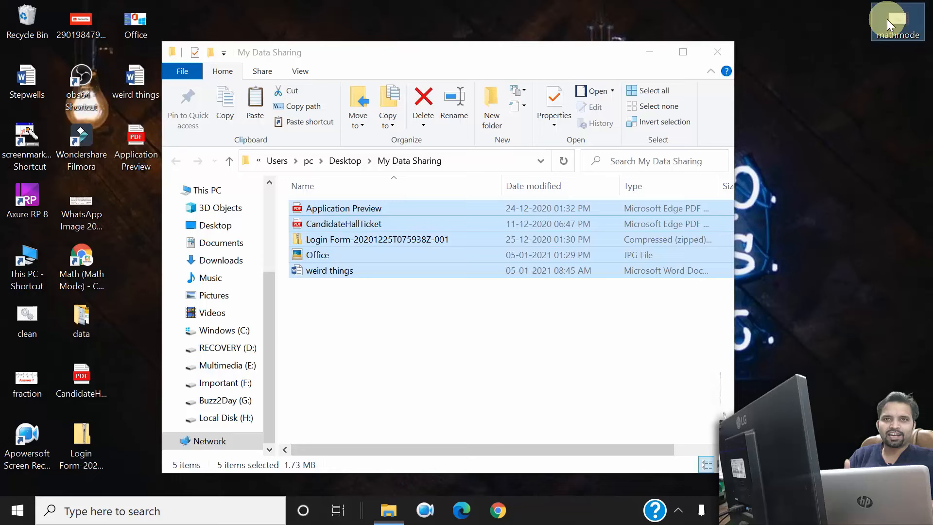
{"action": "left_click", "coordinate": [867, 115]}
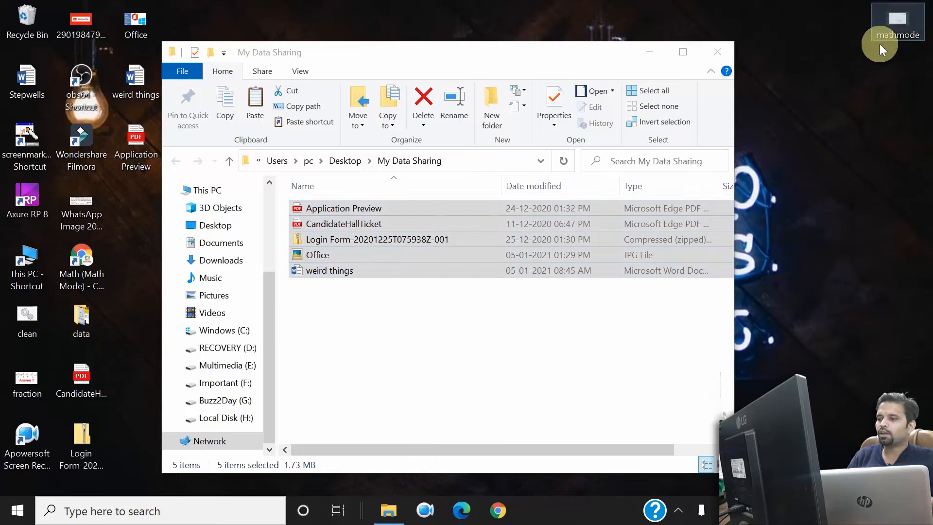
{"action": "left_click", "coordinate": [897, 35]}
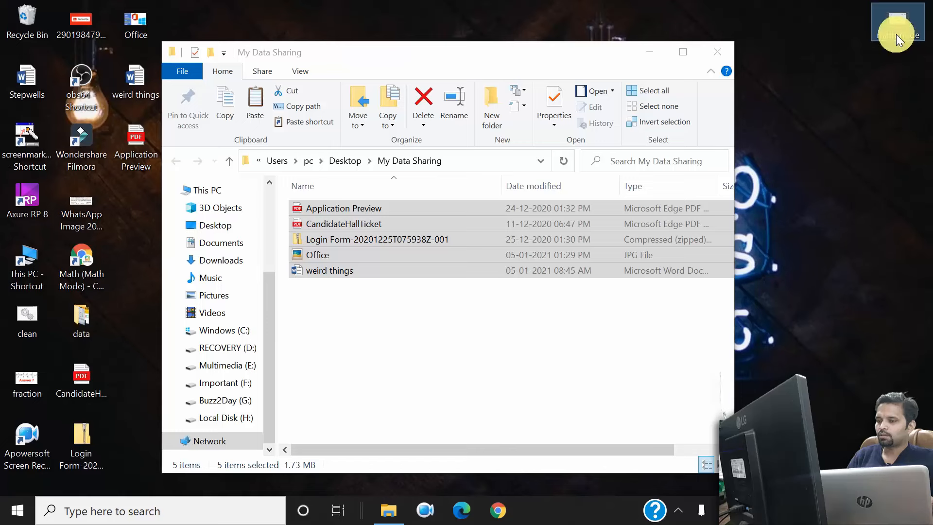
{"action": "left_click", "coordinate": [896, 35]}
{"action": "right_click", "coordinate": [895, 35]}
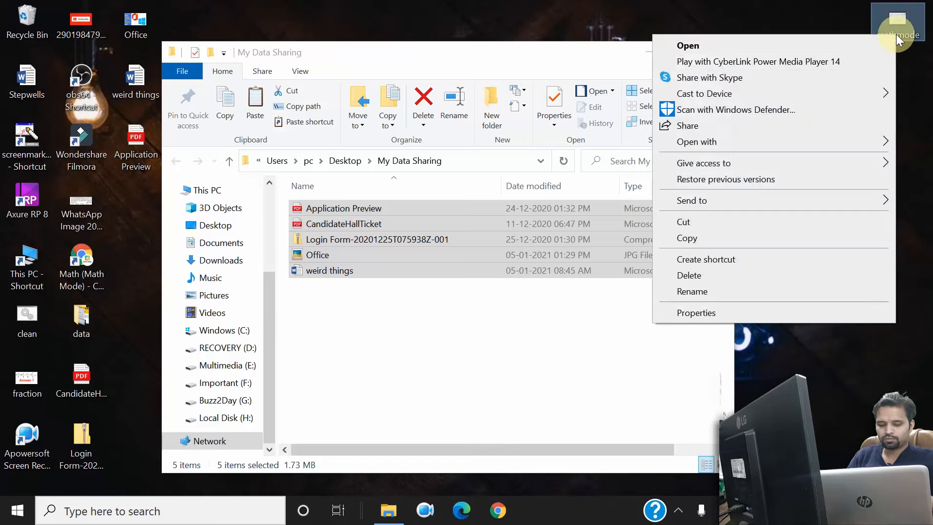
{"action": "left_click", "coordinate": [725, 235]}
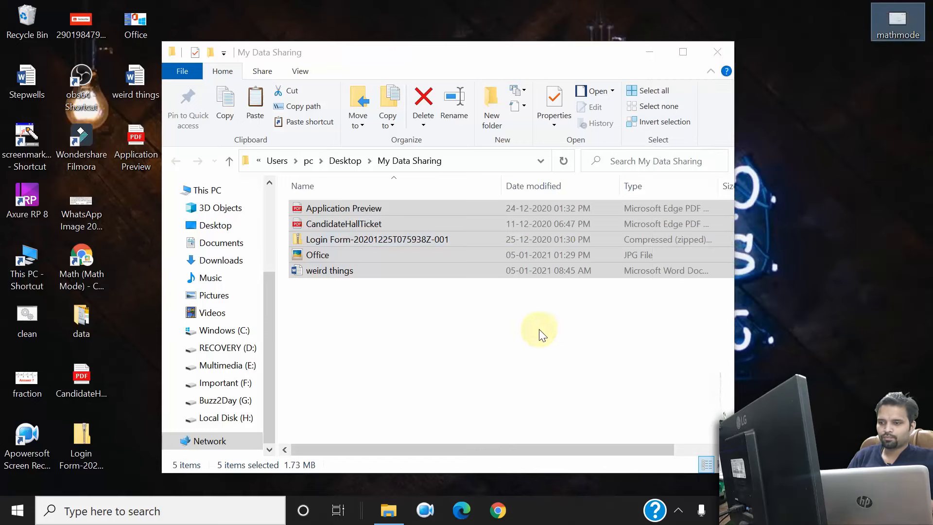
{"action": "left_click", "coordinate": [532, 330]}
{"action": "right_click", "coordinate": [506, 312]}
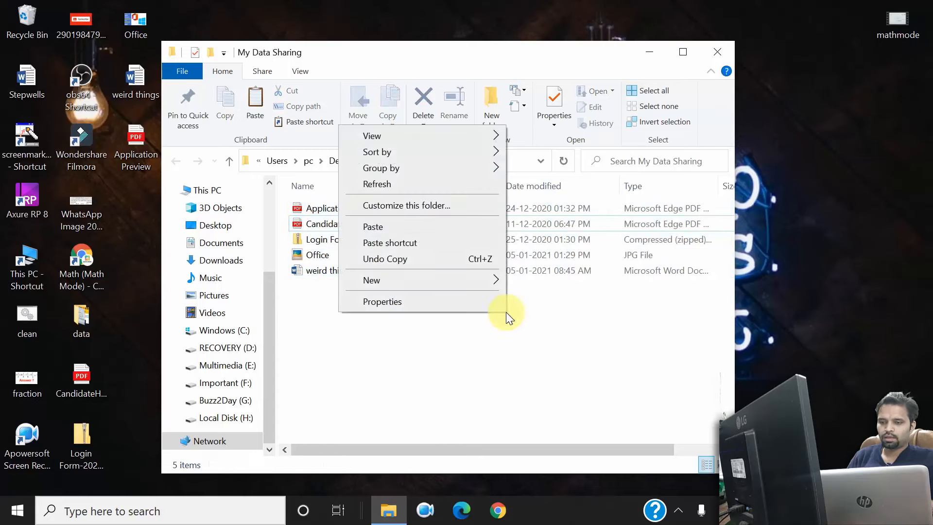
{"action": "left_click", "coordinate": [461, 227]}
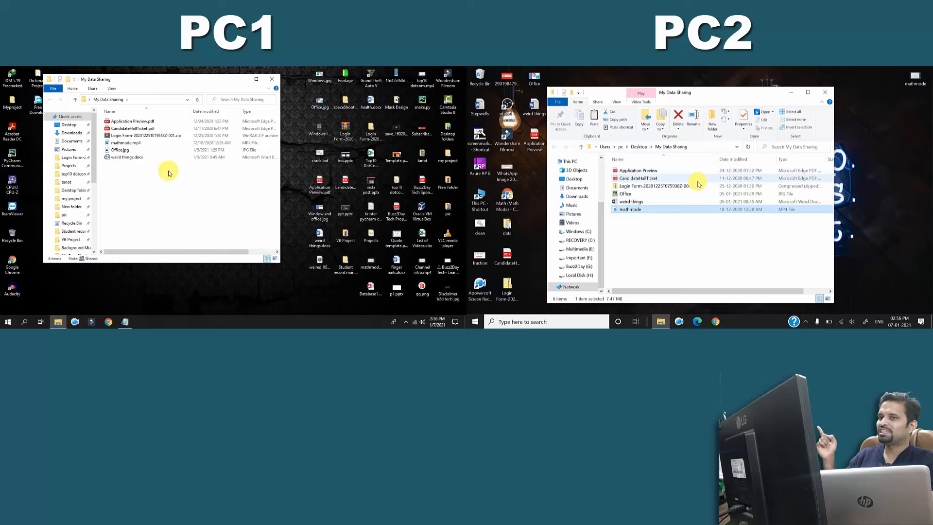
Play mathmode.mp4 from PC1's My Data Sharing folder, close the player, and close the shared folder window on PC2
{"action": "double_click", "coordinate": [132, 143]}
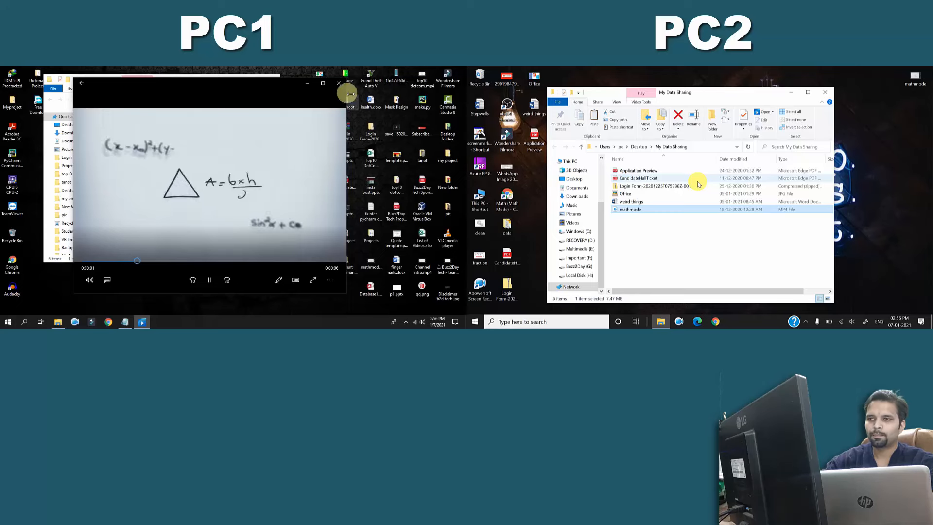
{"action": "left_click", "coordinate": [339, 83]}
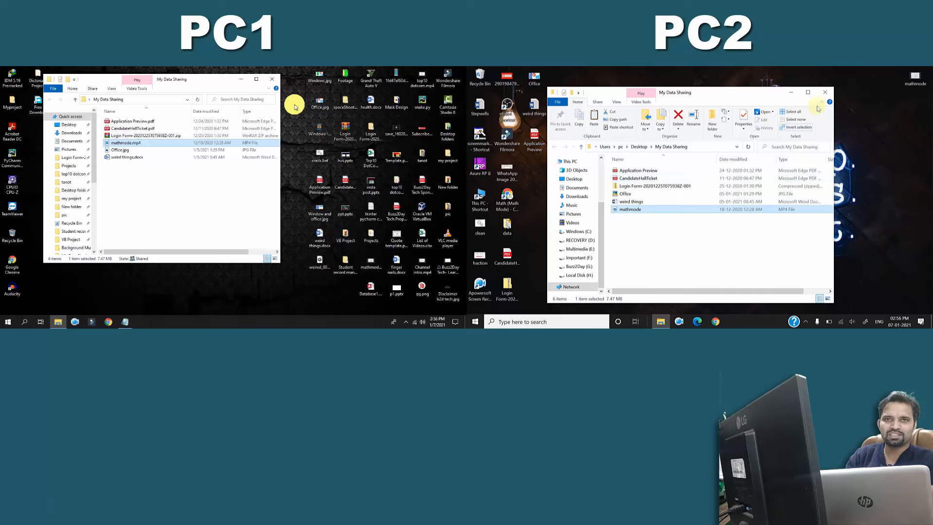
{"action": "left_click", "coordinate": [825, 92]}
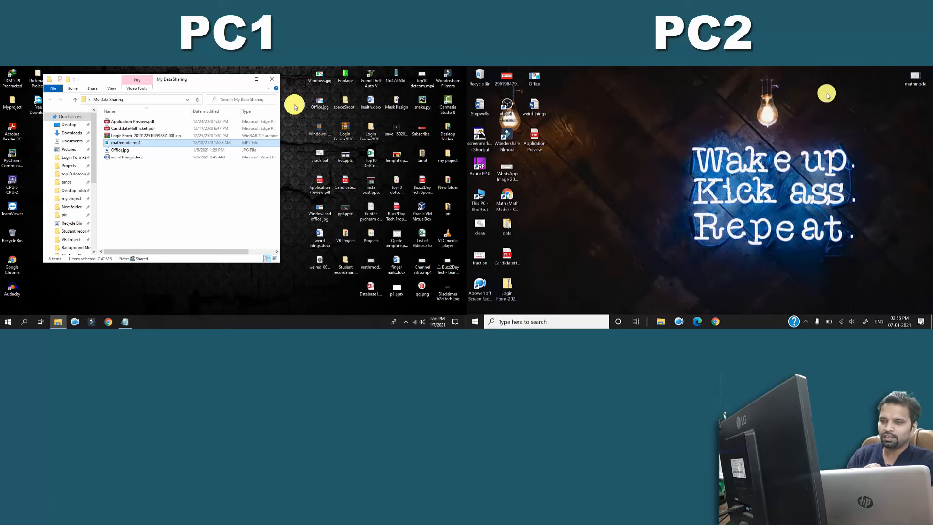